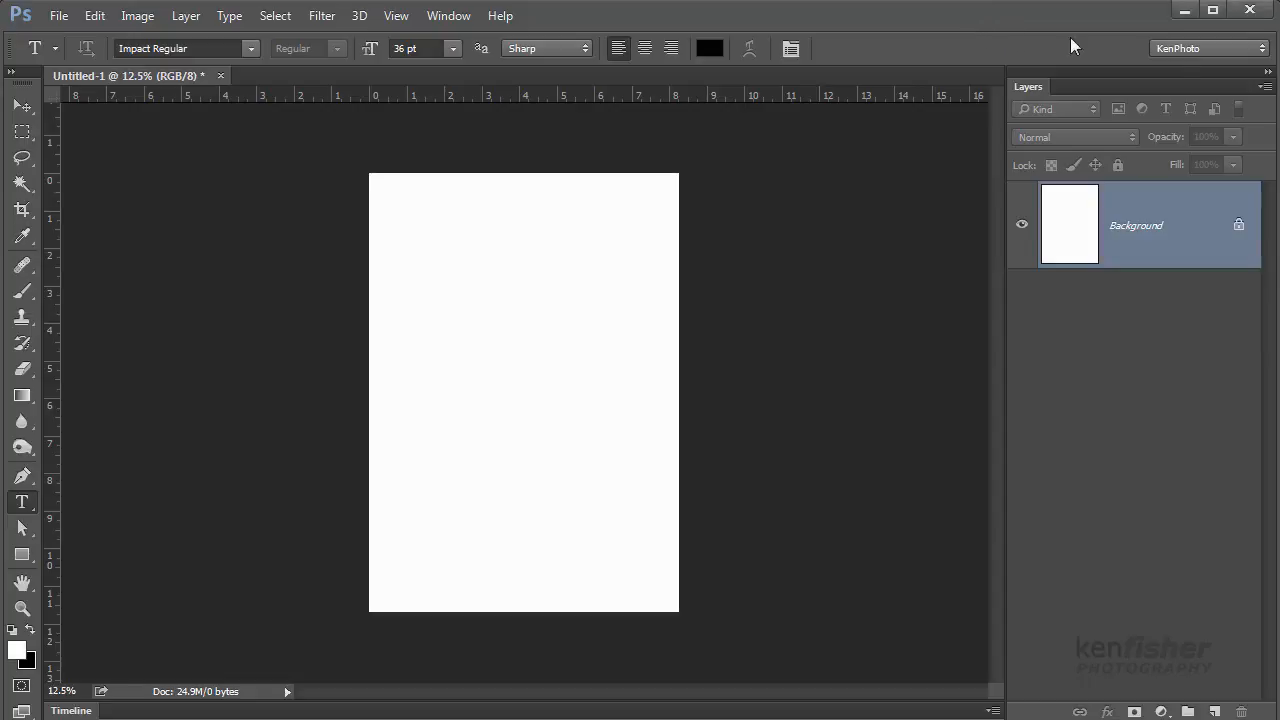
{"action": "left_click", "coordinate": [853, 178]}
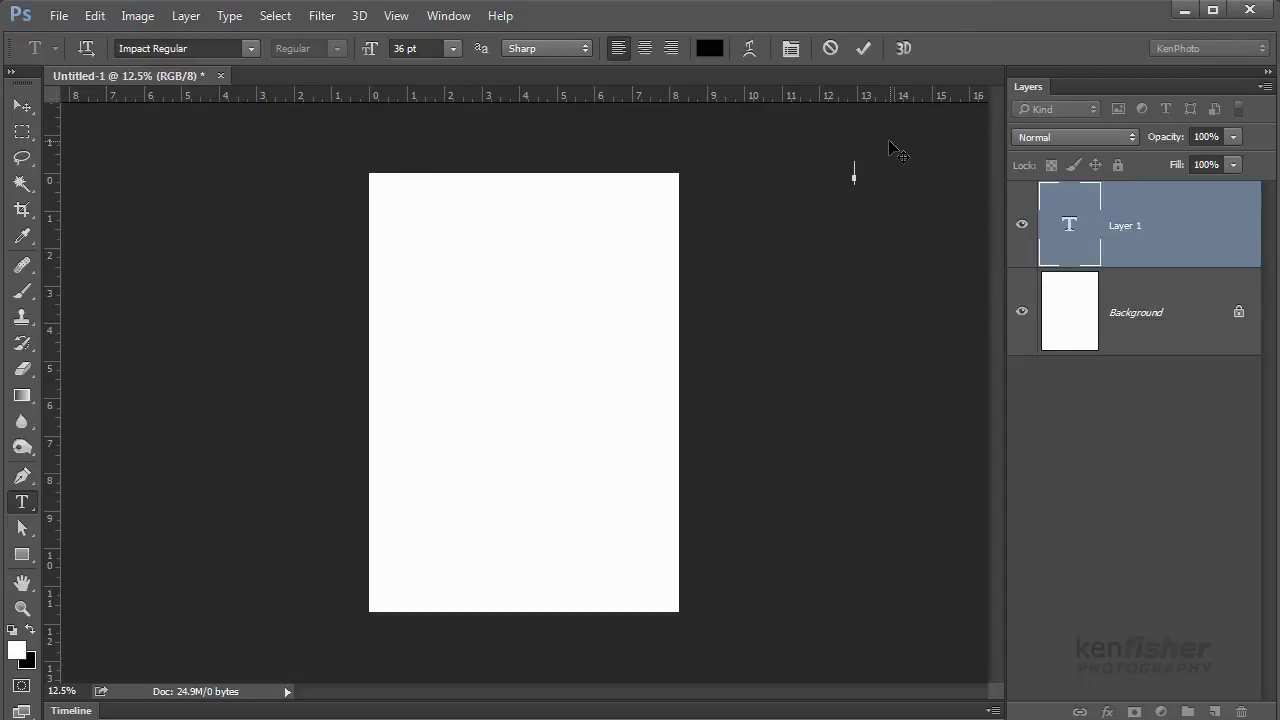
{"action": "key", "text": "Escape"}
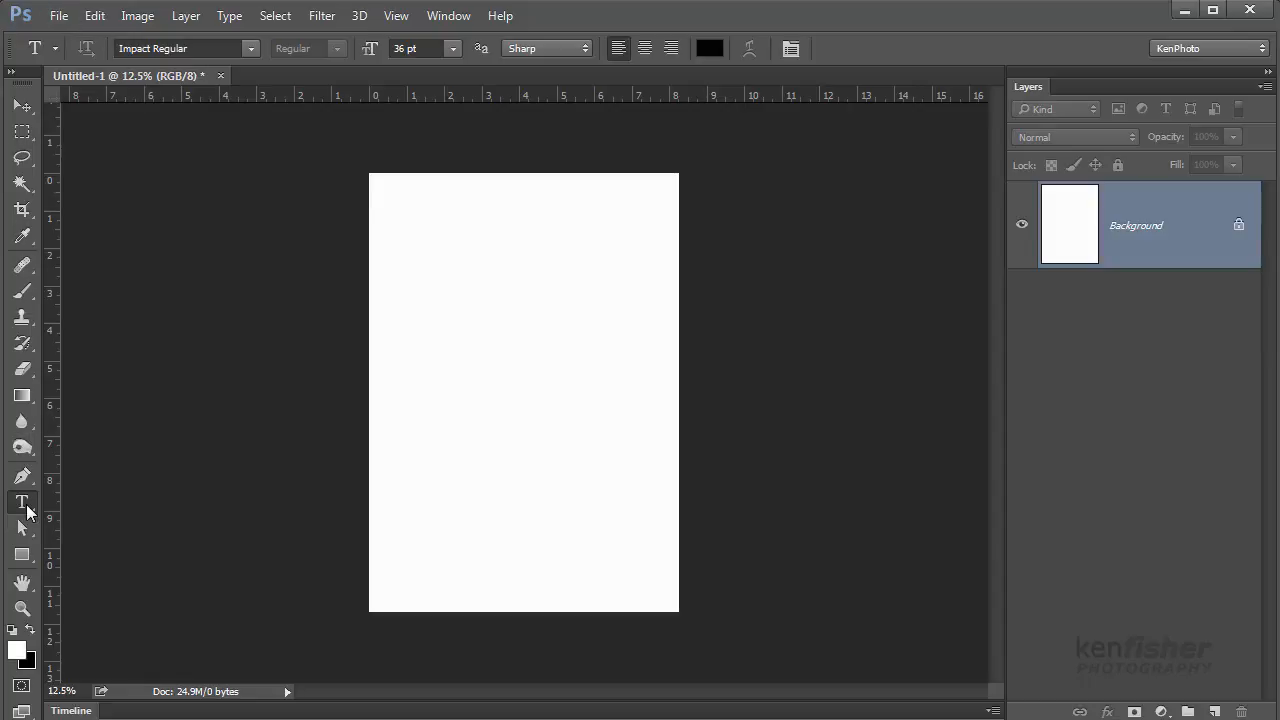
{"action": "left_click", "coordinate": [416, 320]}
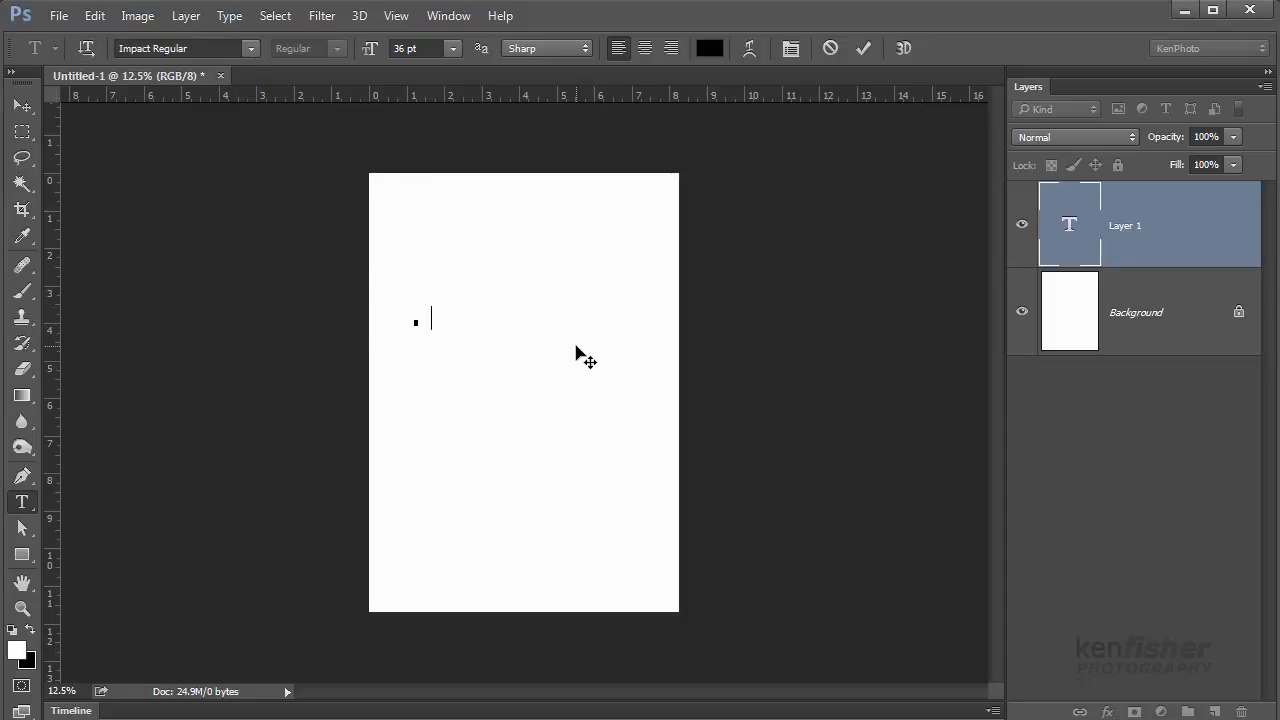
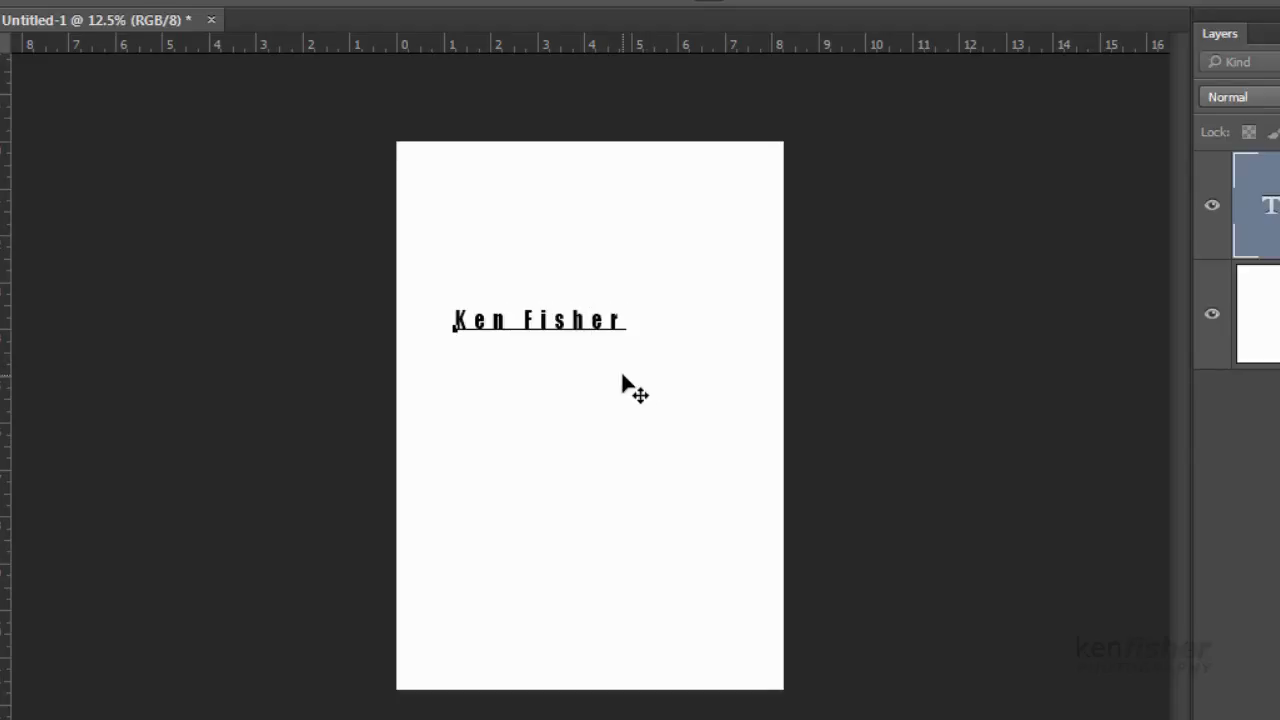
{"action": "left_click_drag", "start_coordinate": [618, 392], "coordinate": [656, 408]}
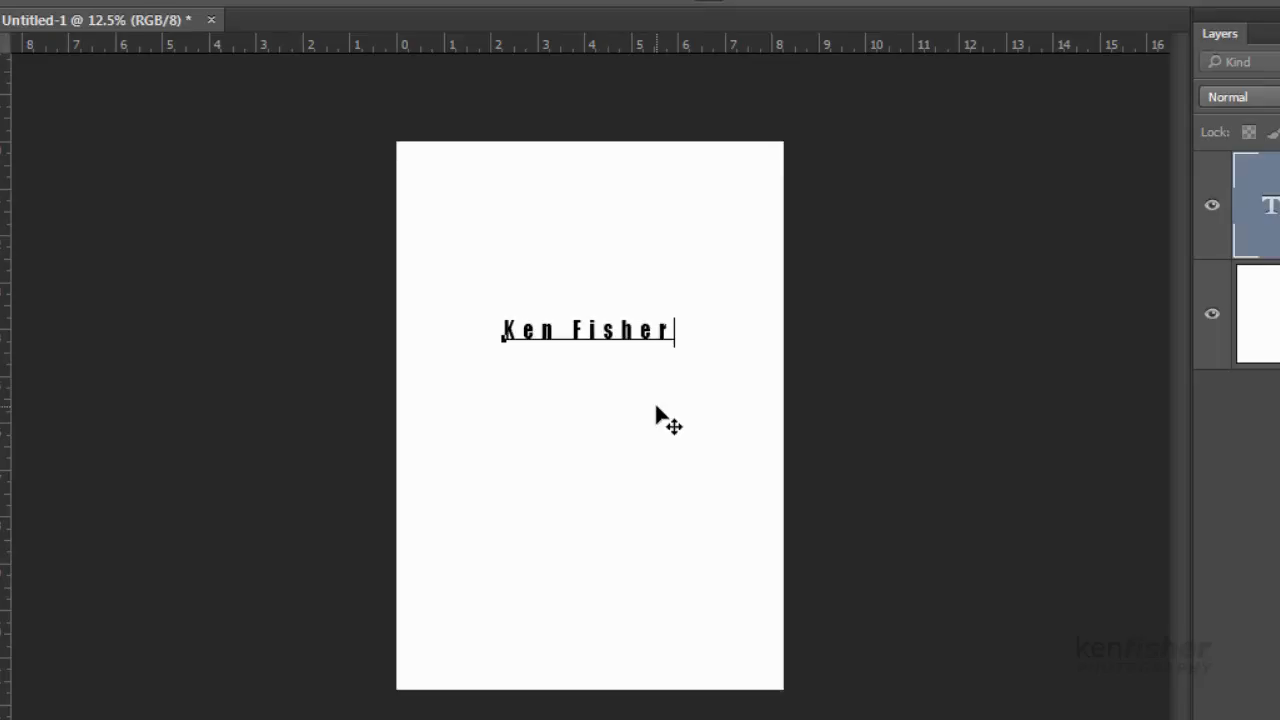
{"action": "key", "text": "ctrl+Return"}
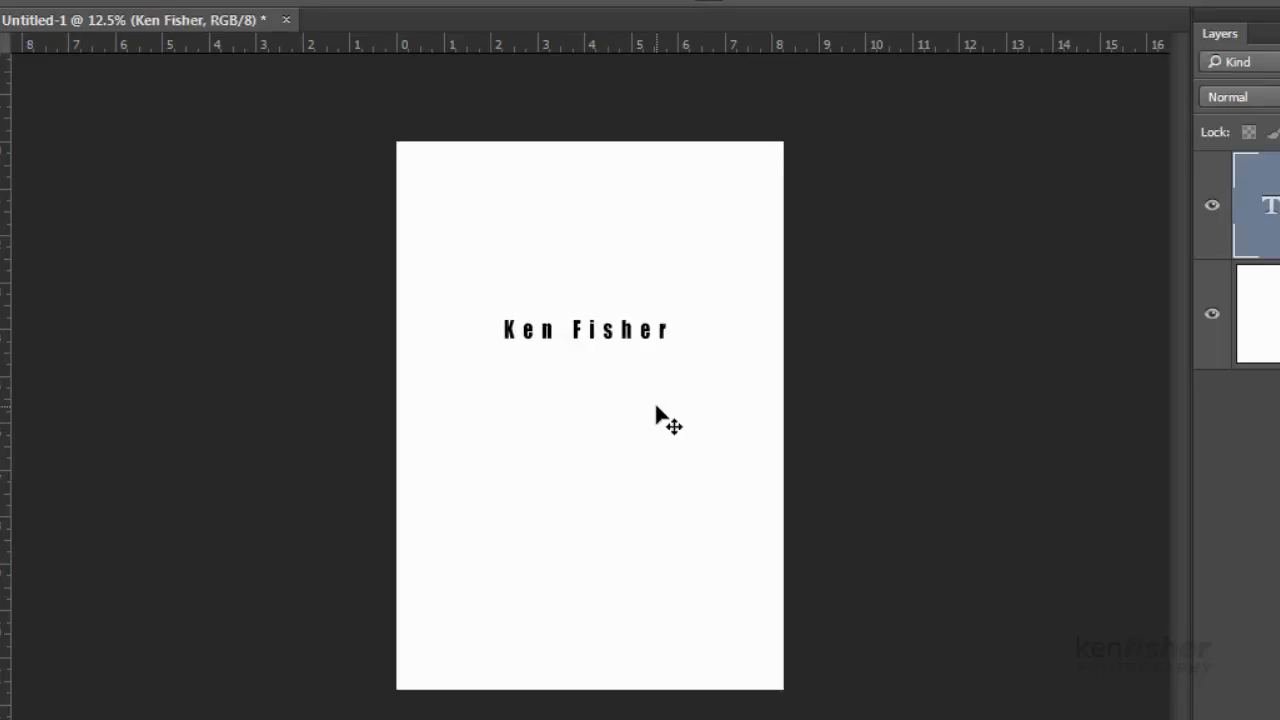
{"action": "key", "text": "t"}
{"action": "left_click", "coordinate": [508, 362]}
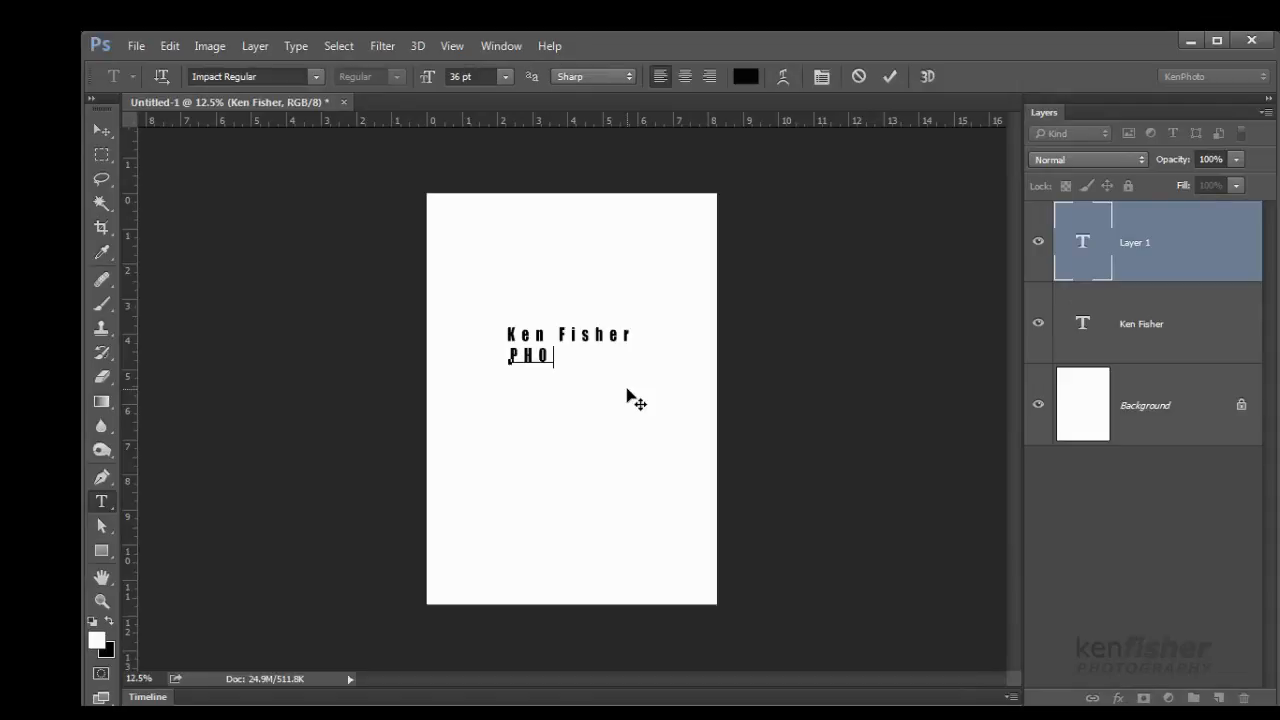
{"action": "type", "text": "PHOTOGRAPHY"}
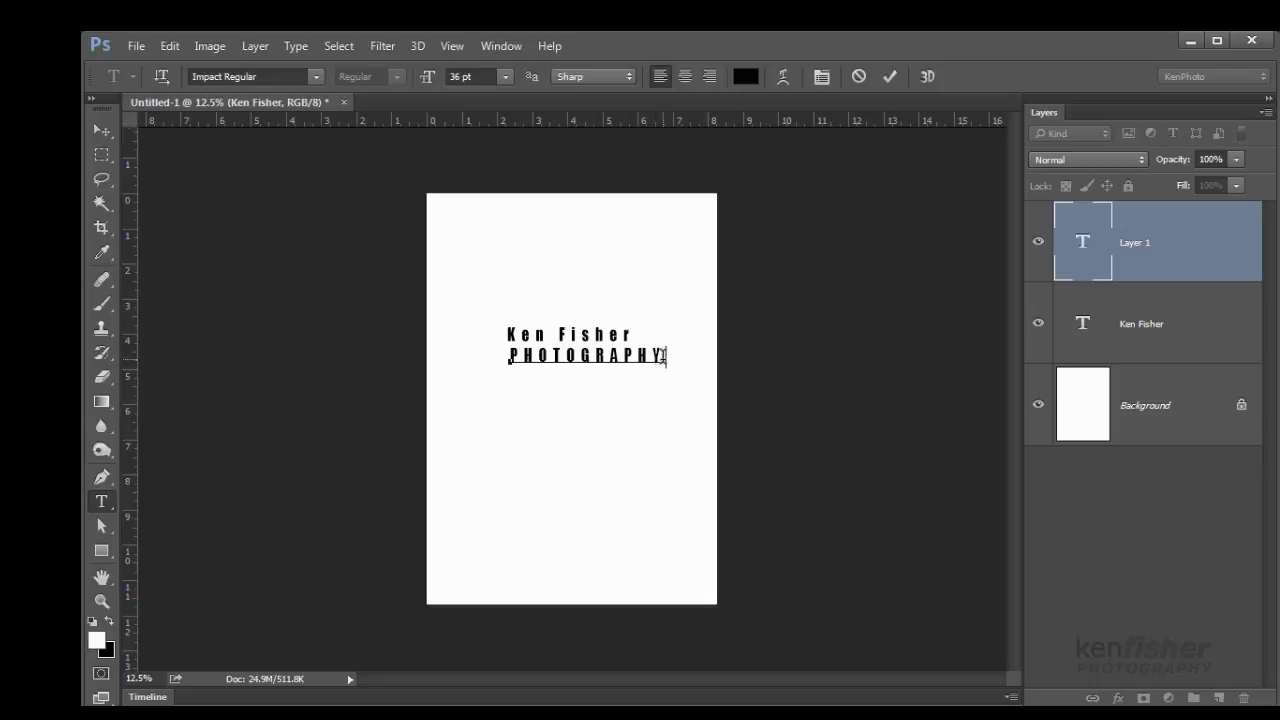
{"action": "left_click_drag", "start_coordinate": [664, 355], "coordinate": [449, 349]}
{"action": "left_click", "coordinate": [505, 79]}
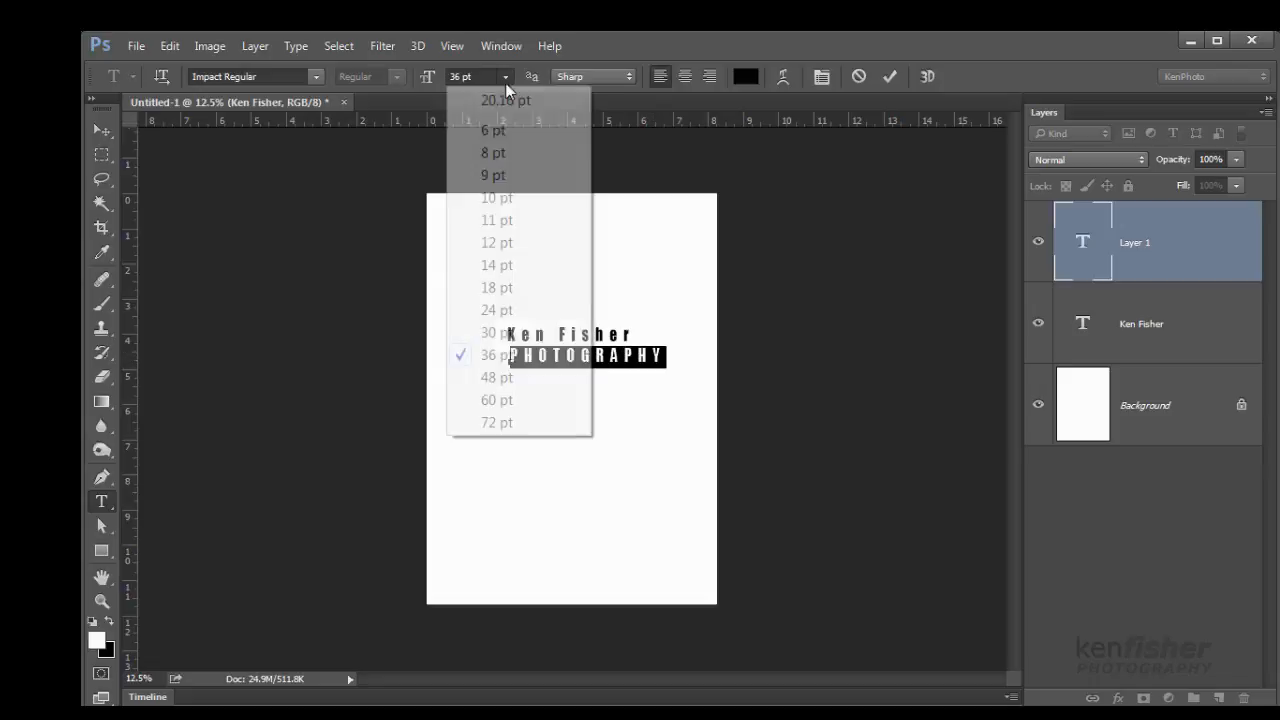
{"action": "left_click", "coordinate": [497, 288]}
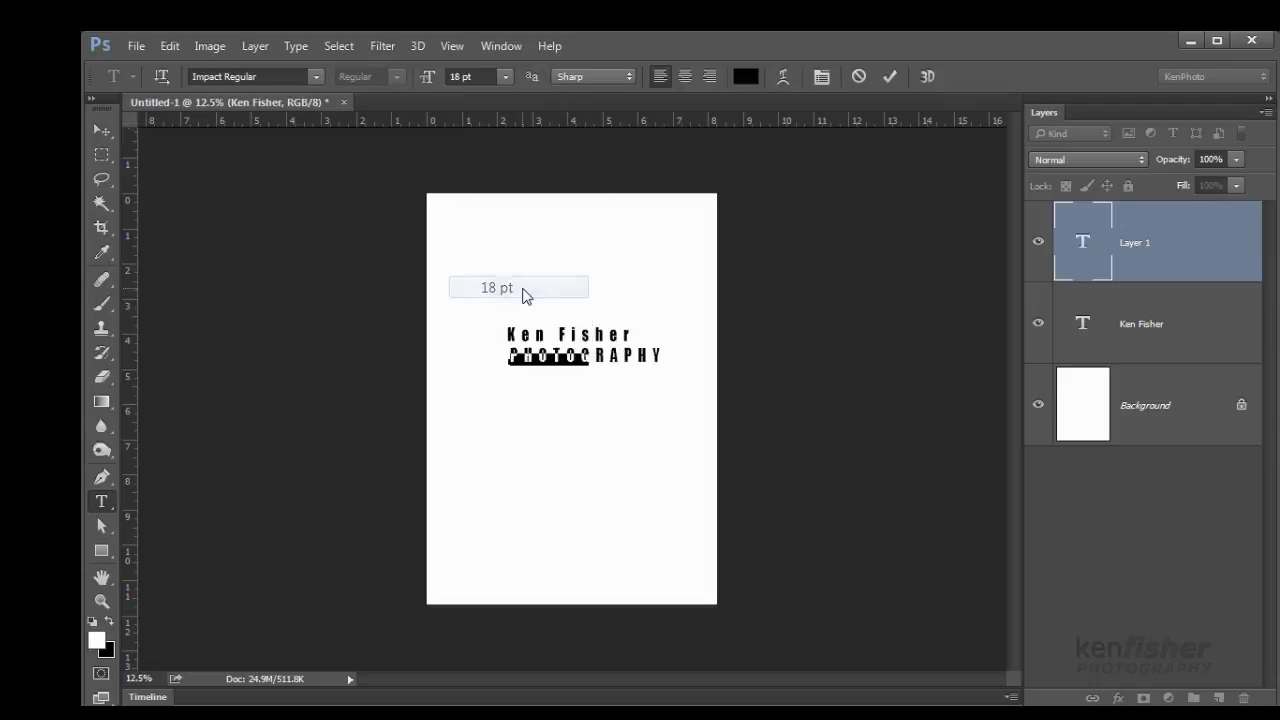
{"action": "left_click_drag", "start_coordinate": [573, 401], "coordinate": [568, 394]}
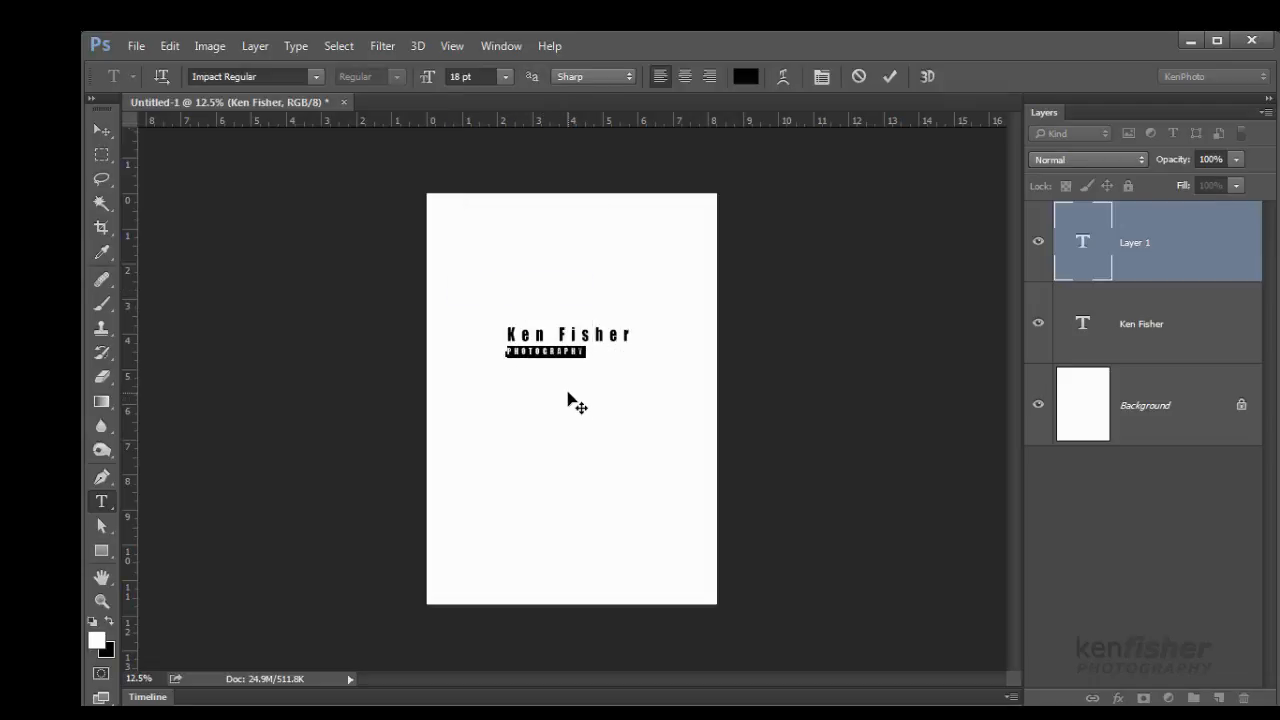
Set PHOTOGRAPHY's tracking to 1020 in the Character panel and commit the type layer
{"action": "left_click", "coordinate": [824, 80]}
{"action": "left_click_drag", "start_coordinate": [1079, 143], "coordinate": [812, 130]}
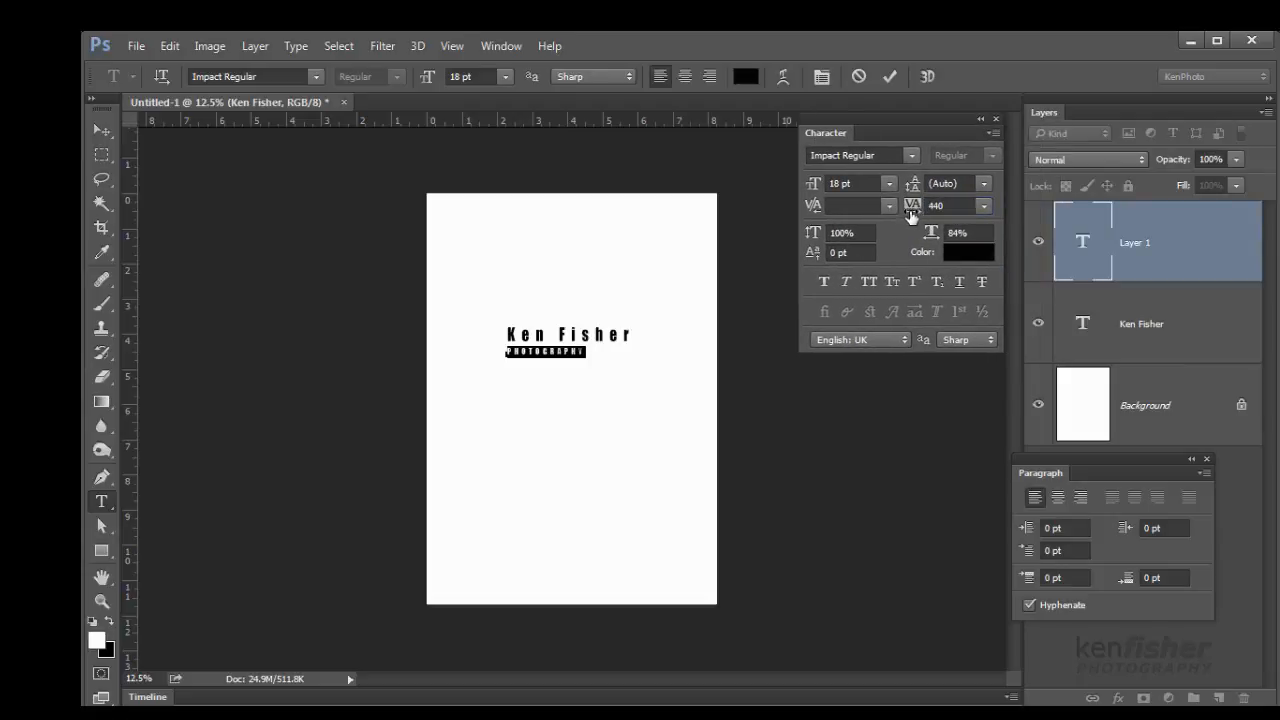
{"action": "left_click_drag", "start_coordinate": [912, 213], "coordinate": [937, 213]}
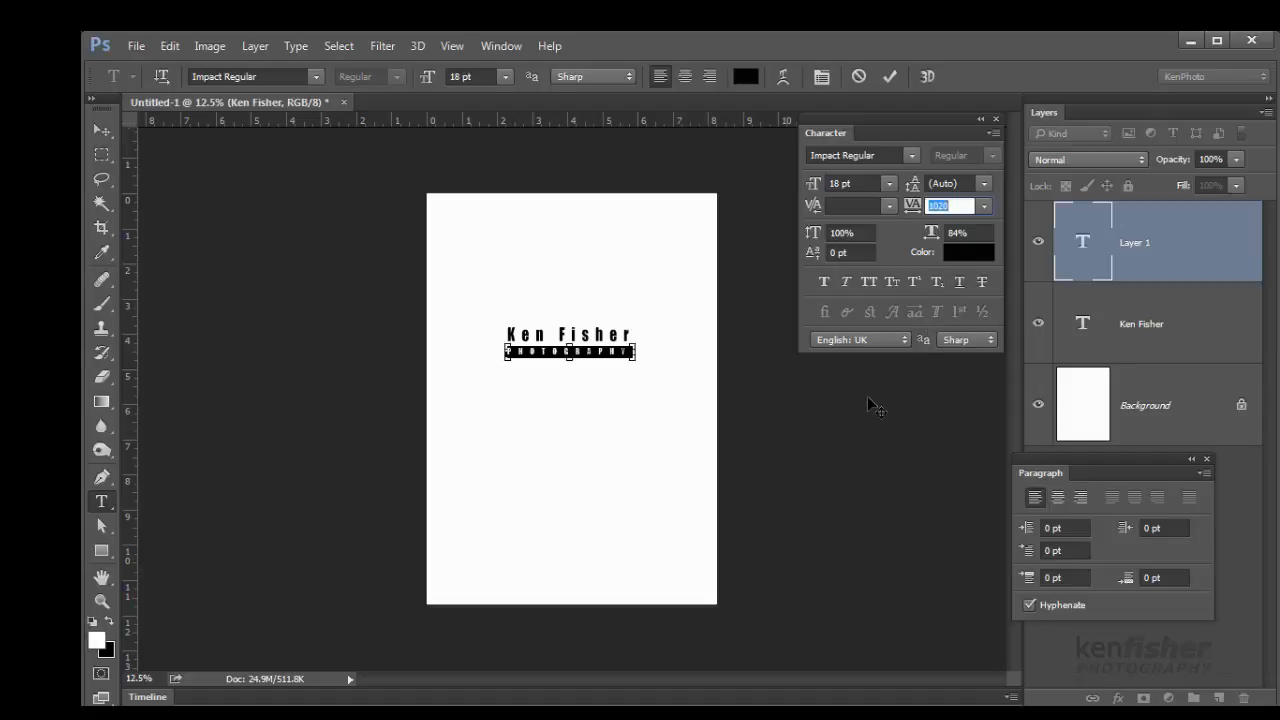
{"action": "key", "text": "Return"}
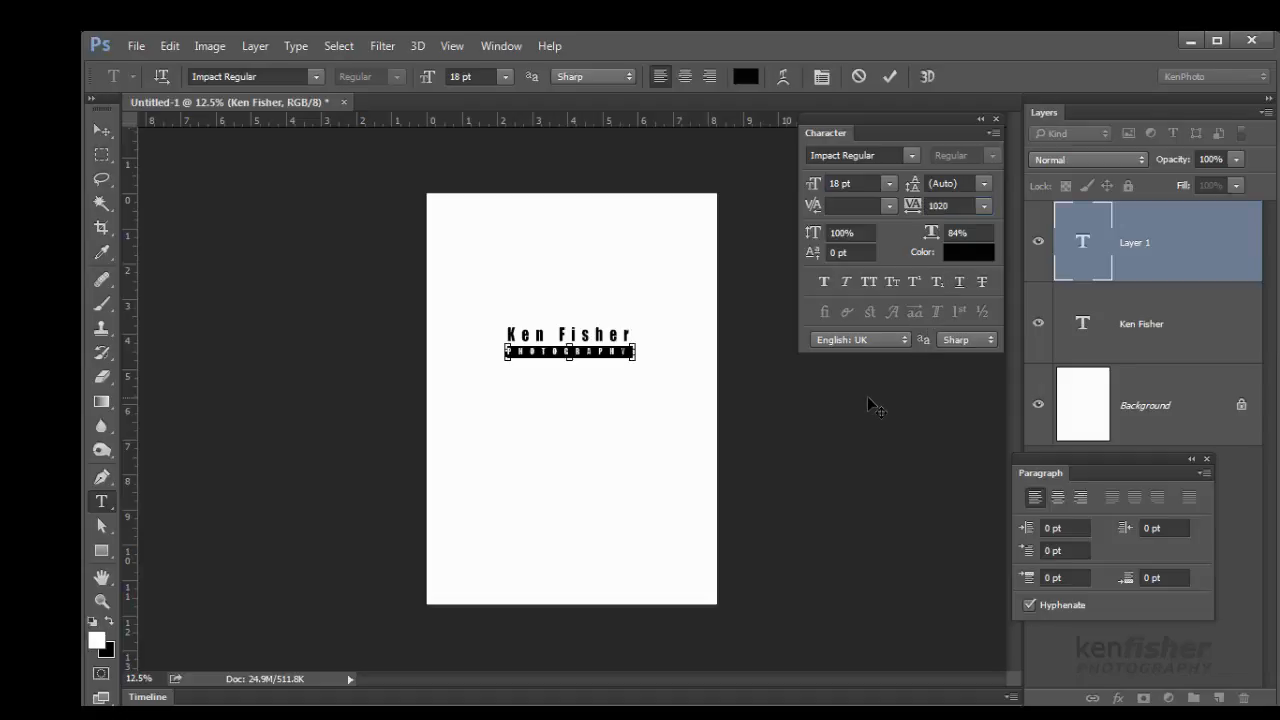
{"action": "key", "text": "ctrl+Return"}
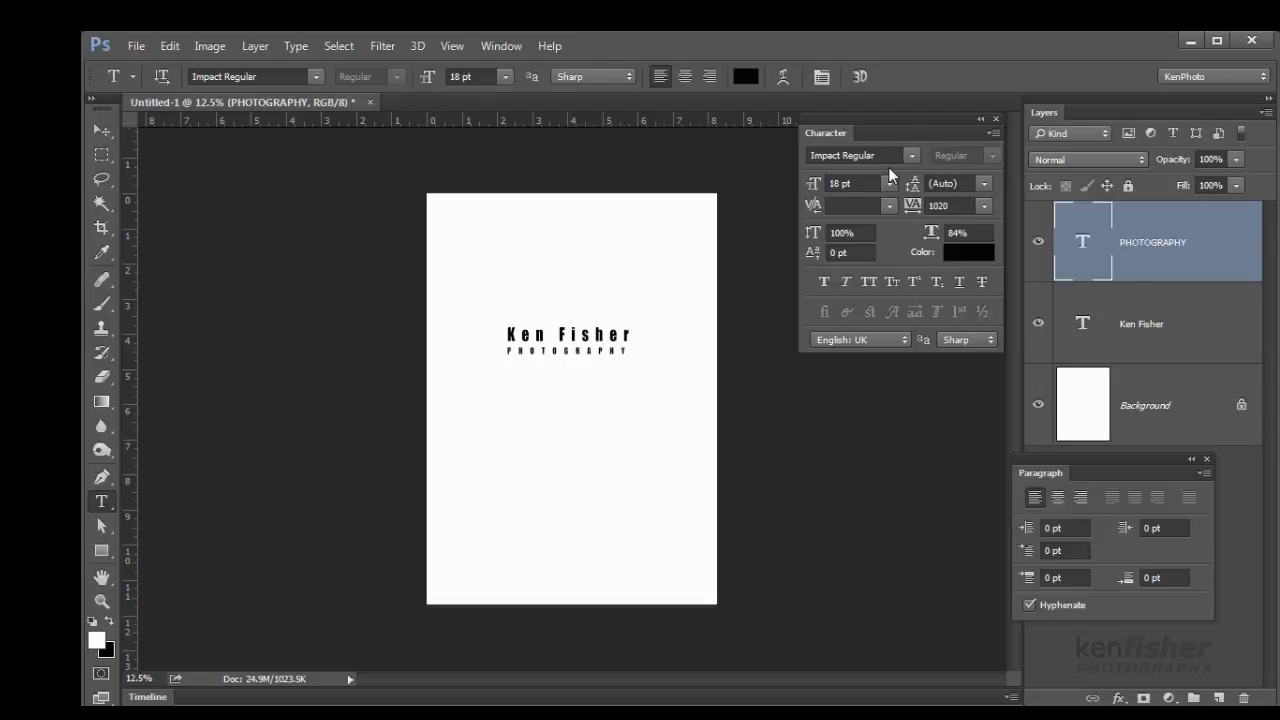
{"action": "key", "text": "ctrl+plus"}
{"action": "key", "text": "ctrl+plus"}
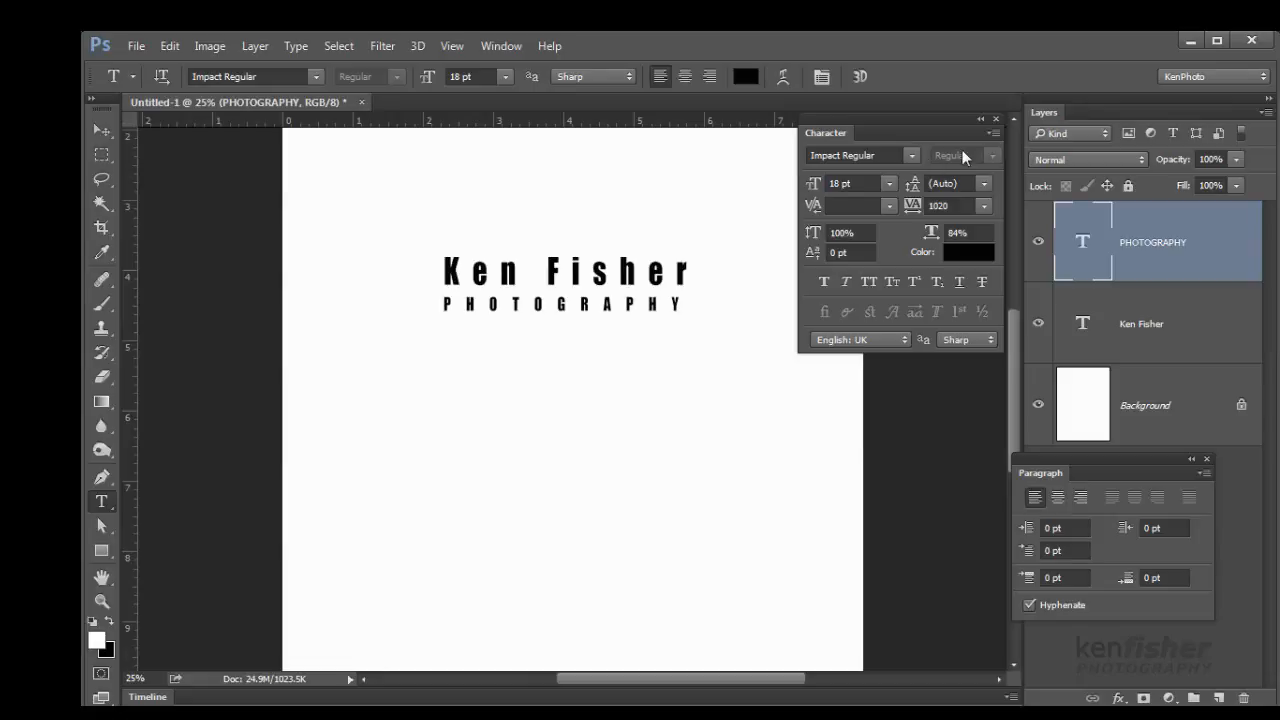
{"action": "left_click", "coordinate": [996, 120]}
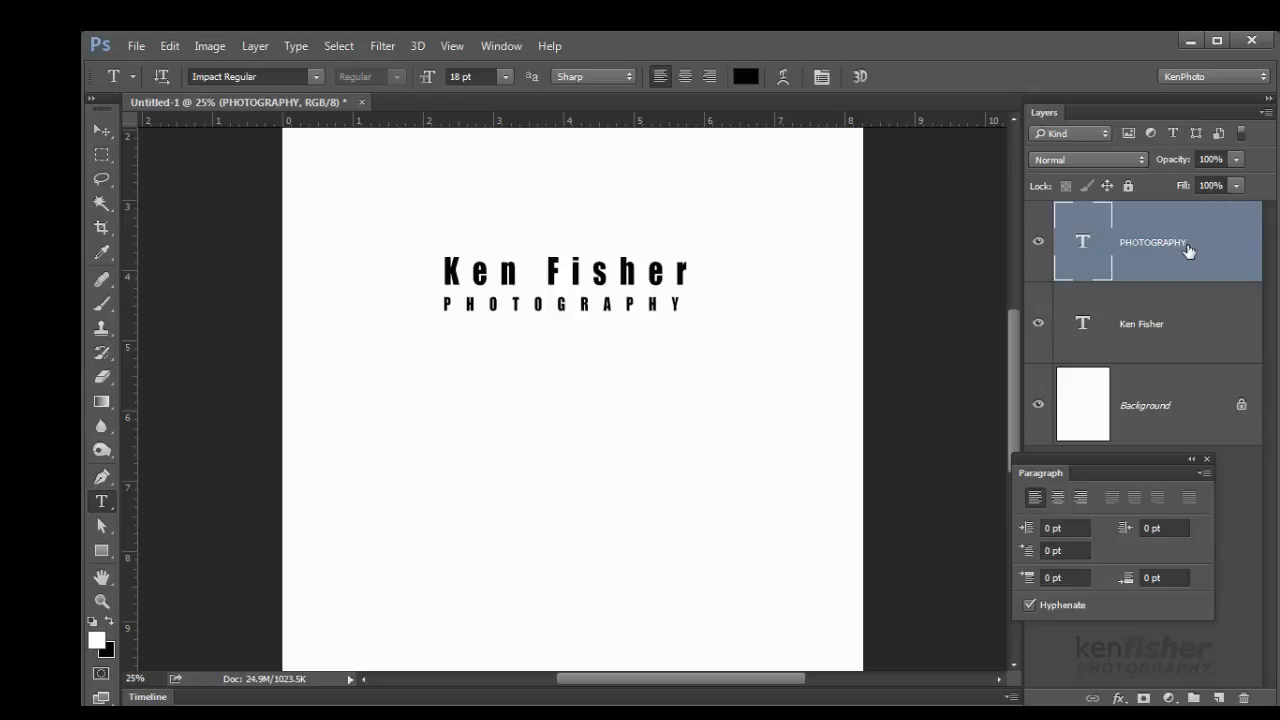
{"action": "left_click", "coordinate": [1193, 334]}
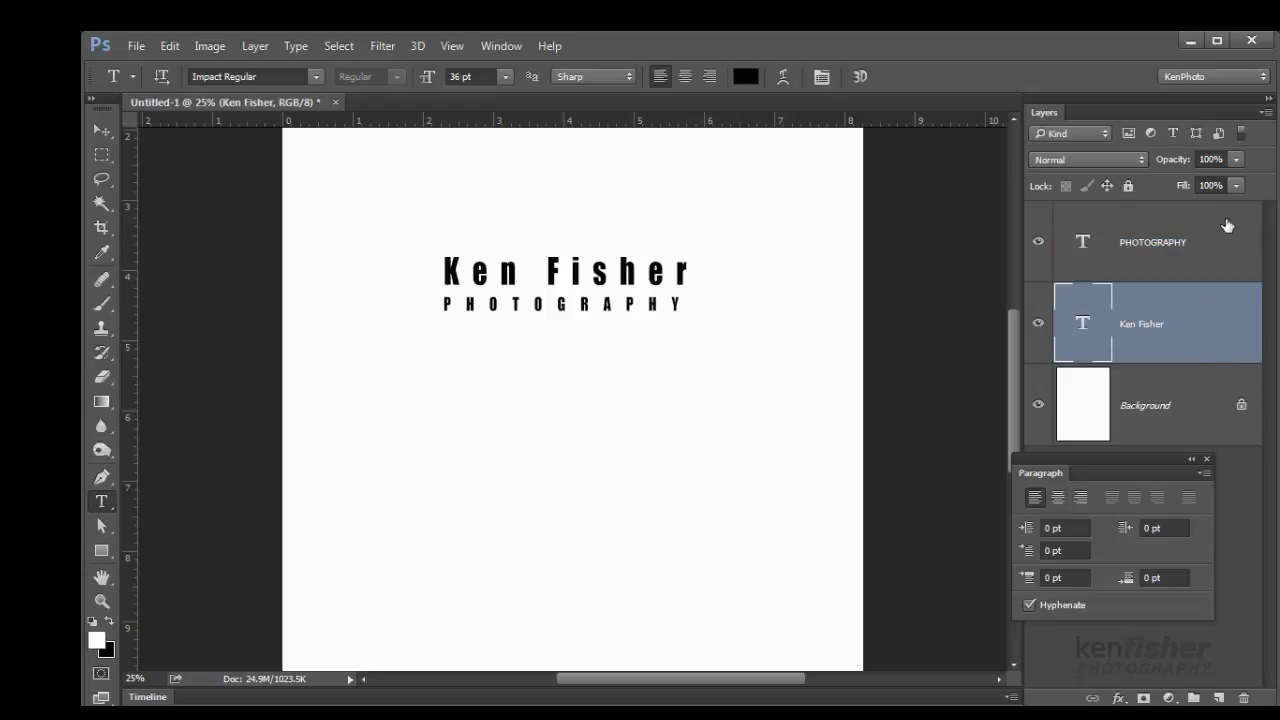
{"action": "left_click", "coordinate": [1237, 160]}
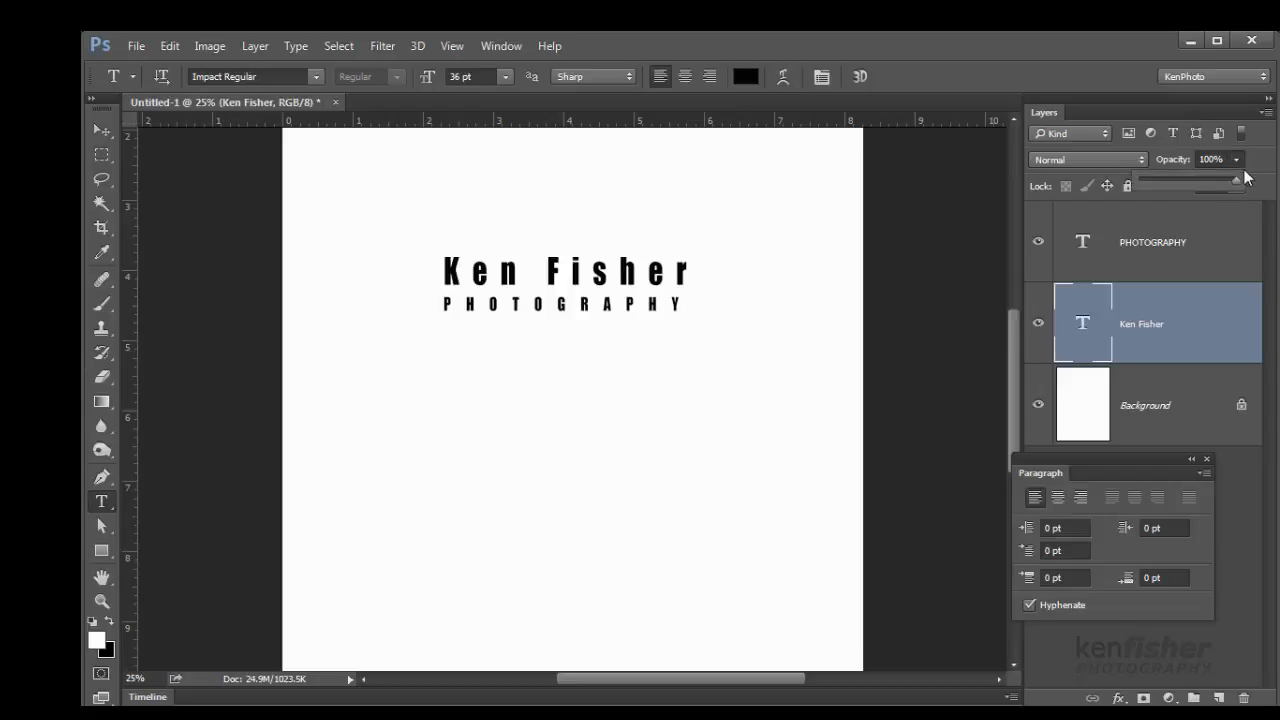
{"action": "left_click_drag", "start_coordinate": [1237, 186], "coordinate": [1134, 195]}
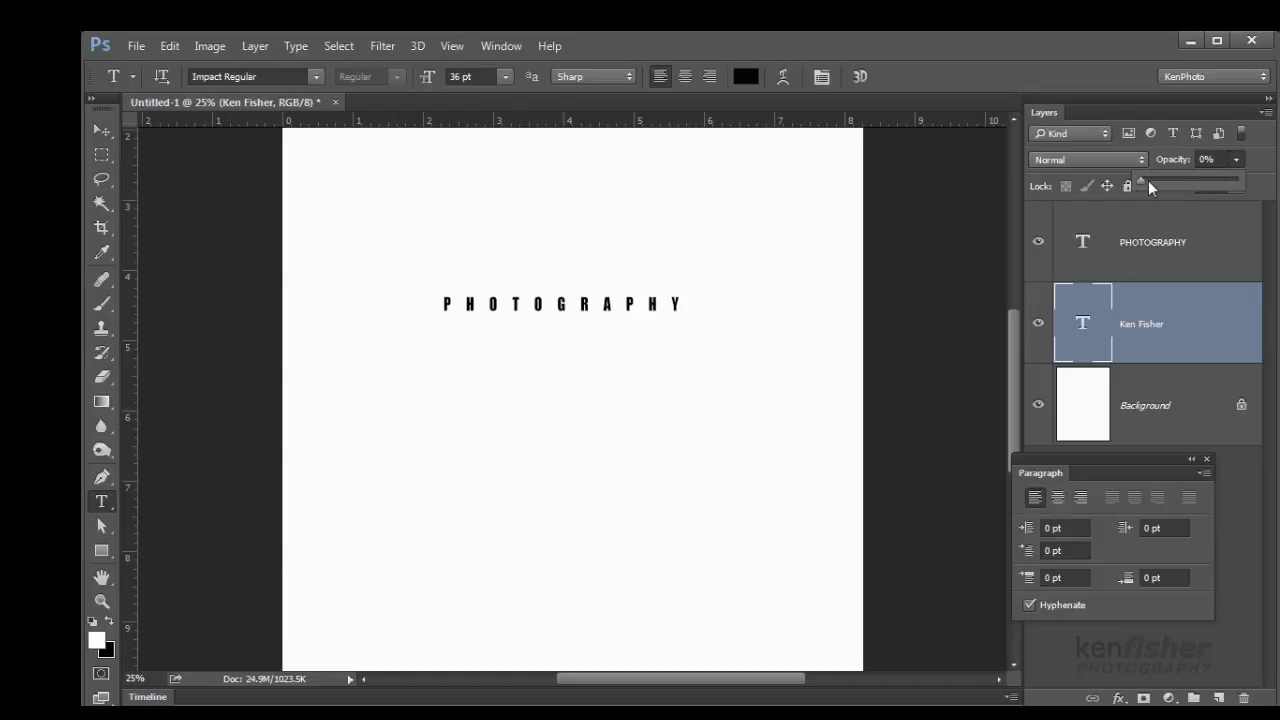
{"action": "left_click_drag", "start_coordinate": [1141, 182], "coordinate": [1262, 198]}
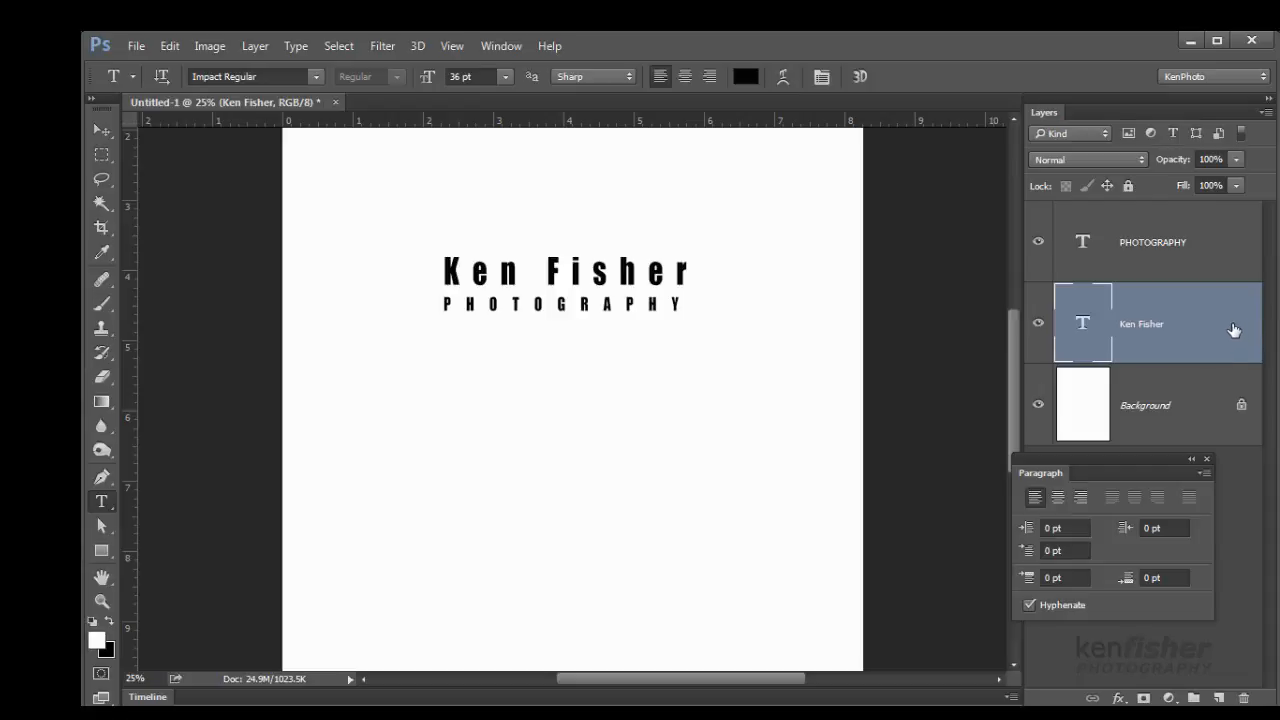
{"action": "key", "text": "h"}
{"action": "double_click", "coordinate": [1233, 330]}
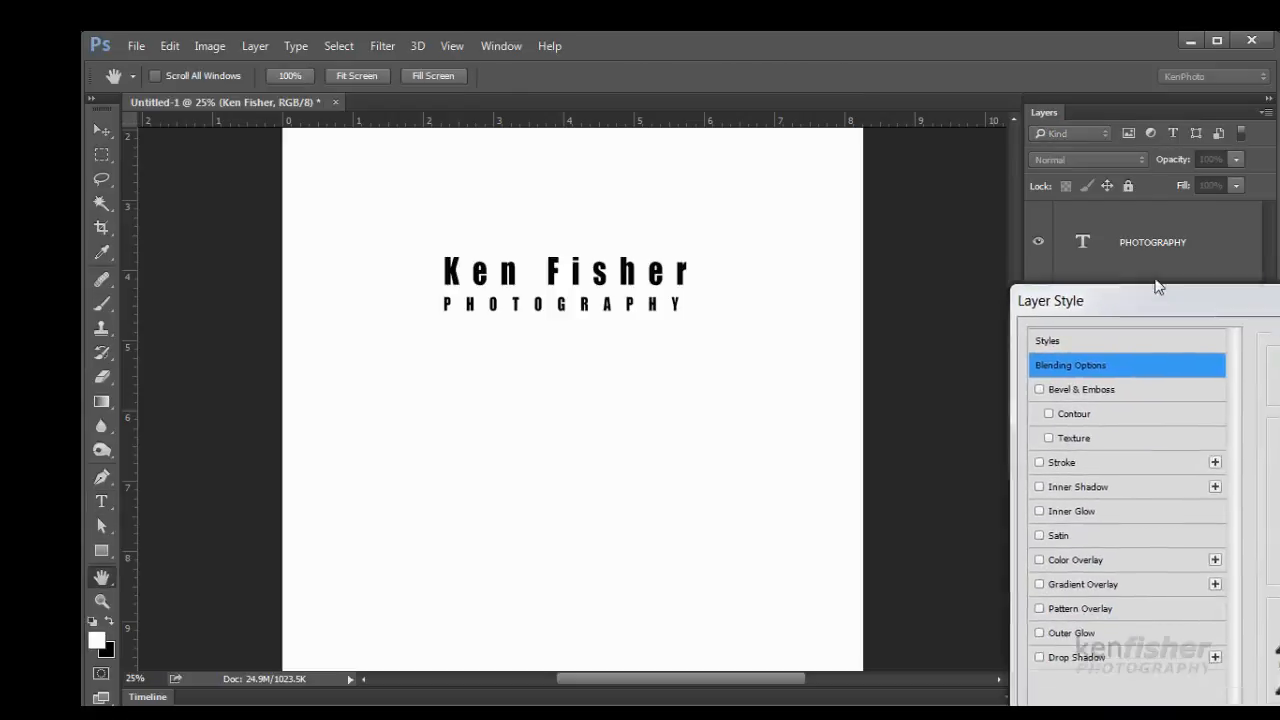
{"action": "left_click_drag", "start_coordinate": [1157, 287], "coordinate": [995, 162]}
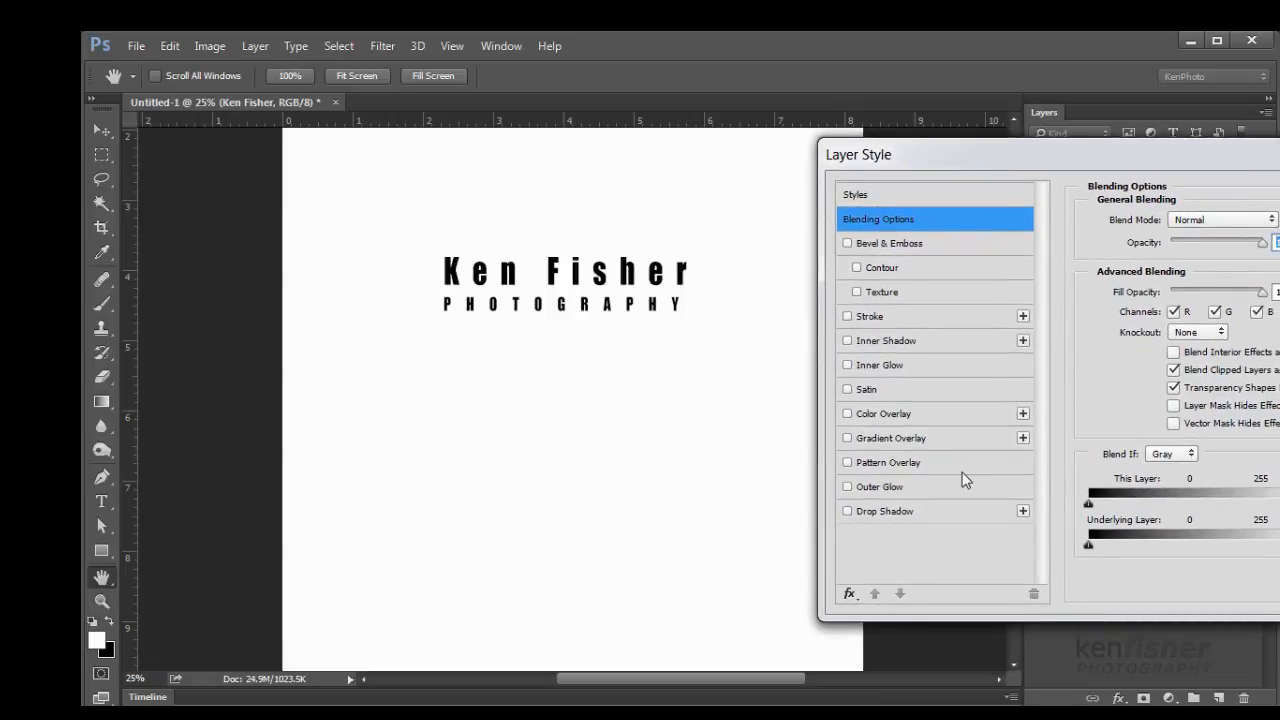
{"action": "left_click", "coordinate": [848, 512]}
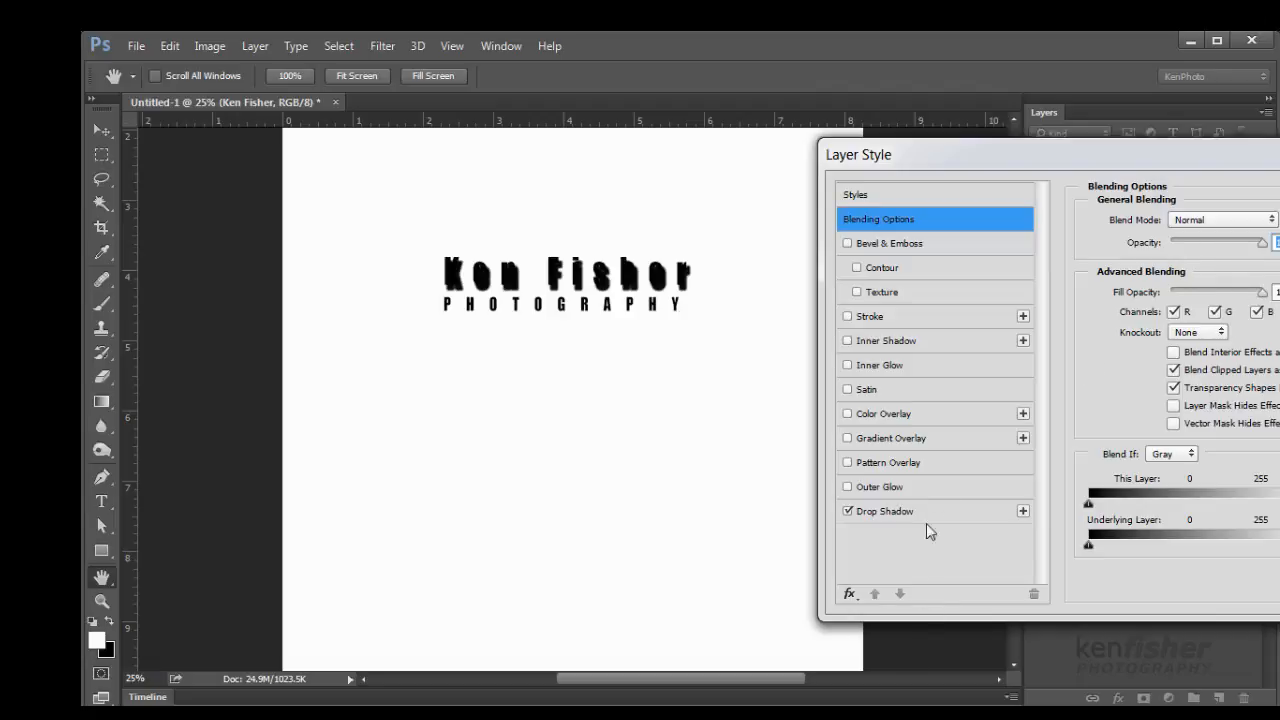
{"action": "left_click", "coordinate": [953, 512]}
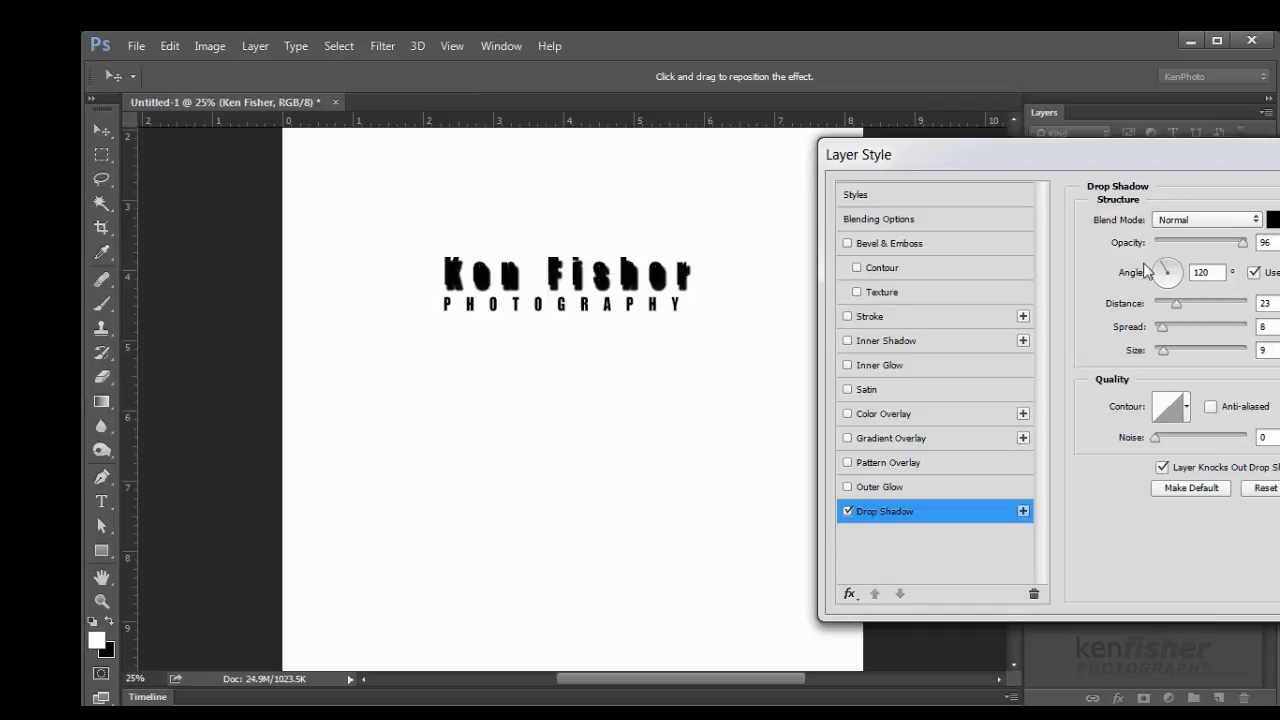
{"action": "left_click_drag", "start_coordinate": [1160, 272], "coordinate": [1158, 294]}
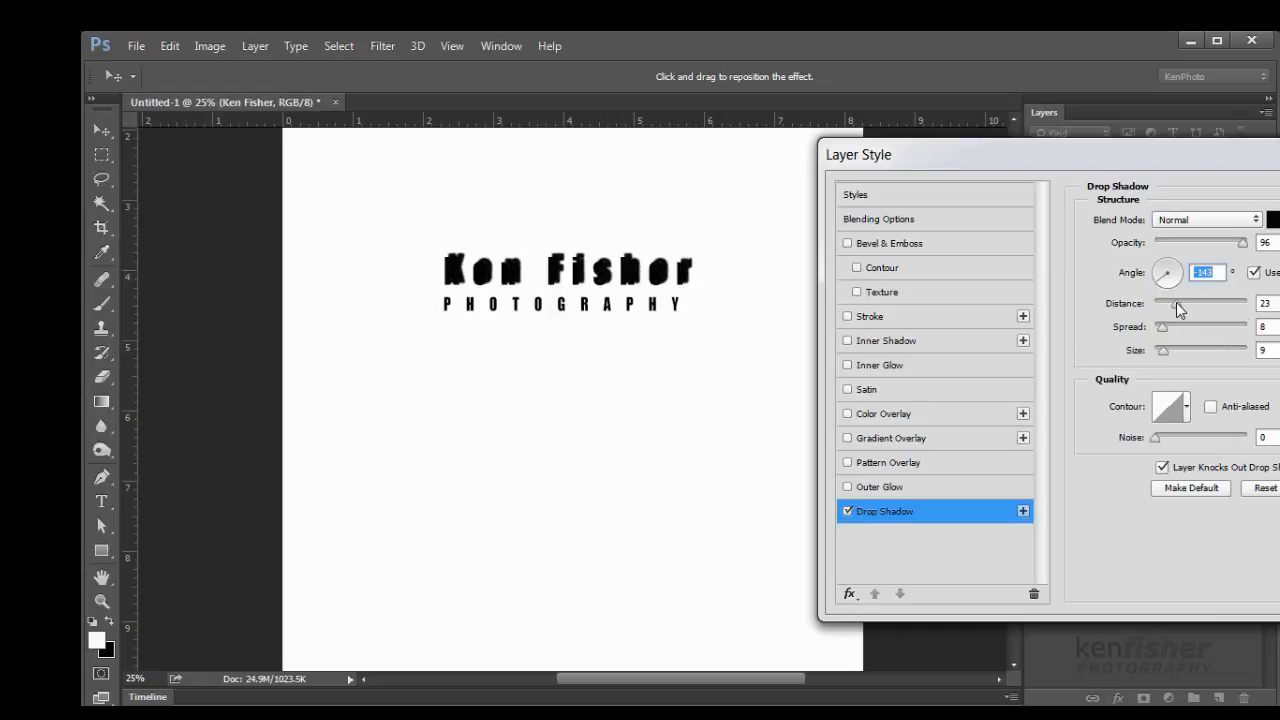
{"action": "left_click_drag", "start_coordinate": [1177, 303], "coordinate": [1167, 330]}
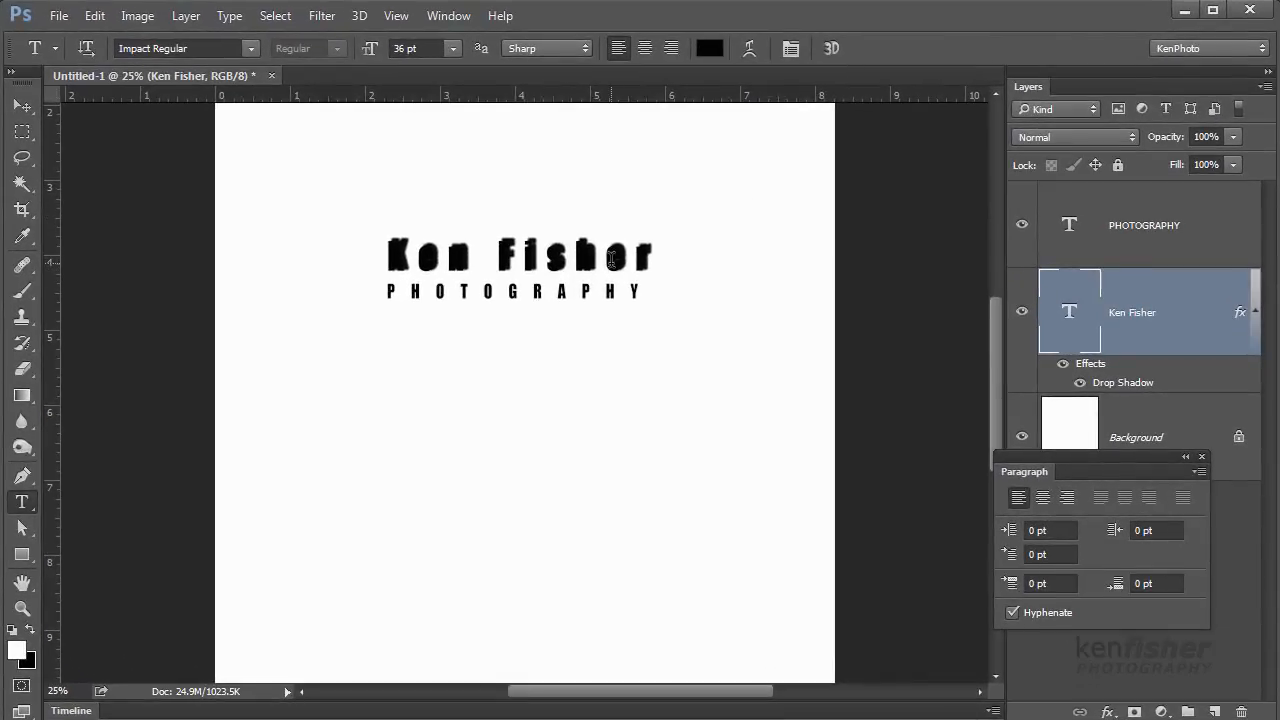
{"action": "left_click", "coordinate": [1234, 168]}
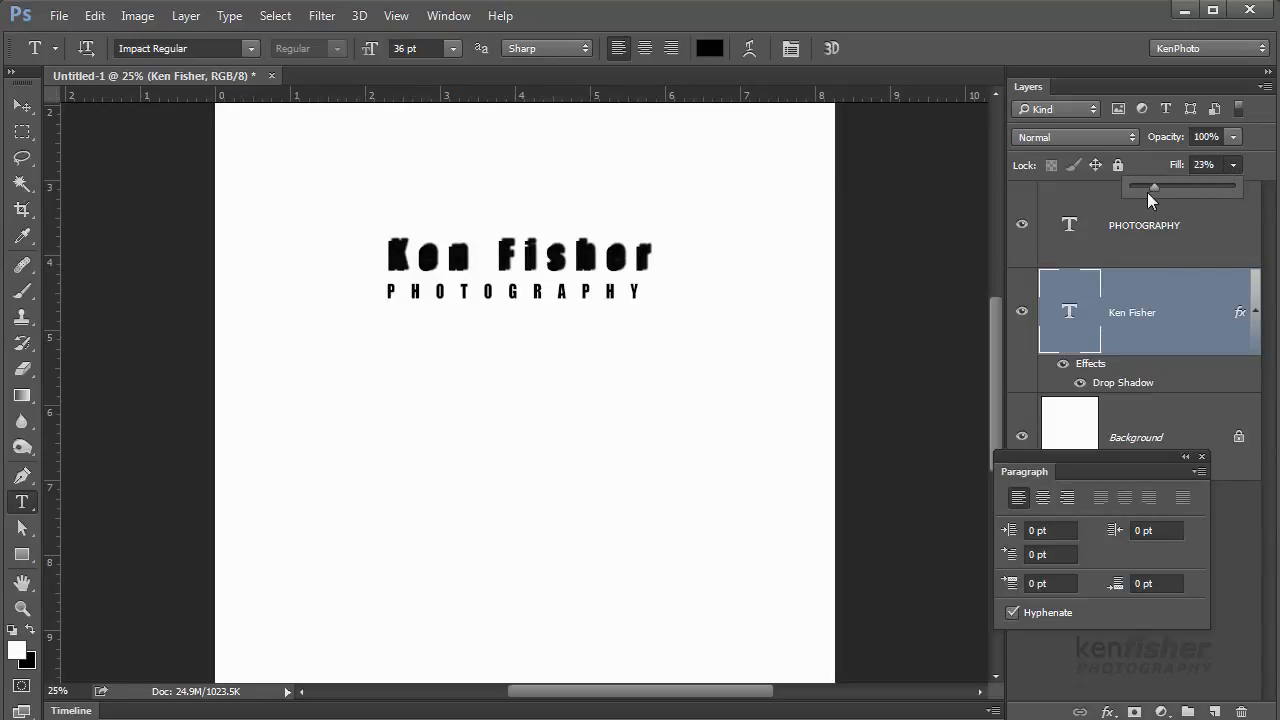
{"action": "left_click_drag", "start_coordinate": [1147, 192], "coordinate": [1126, 203]}
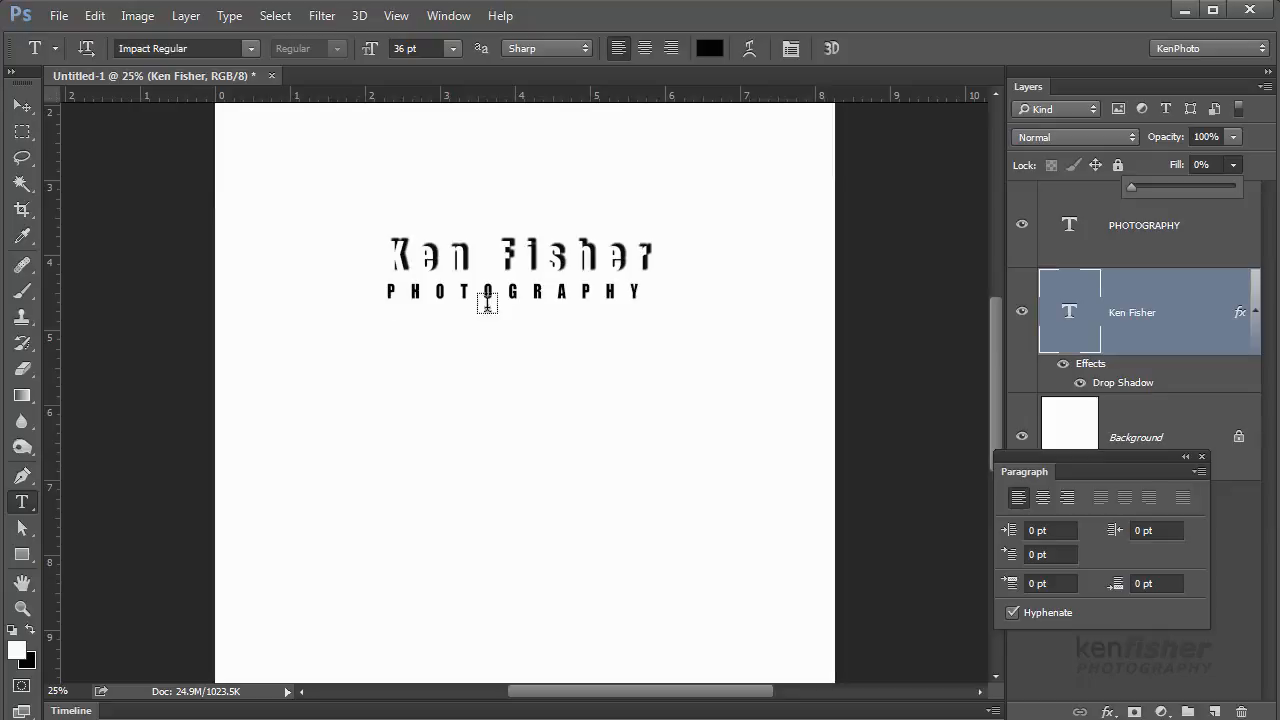
{"action": "left_click", "coordinate": [565, 293]}
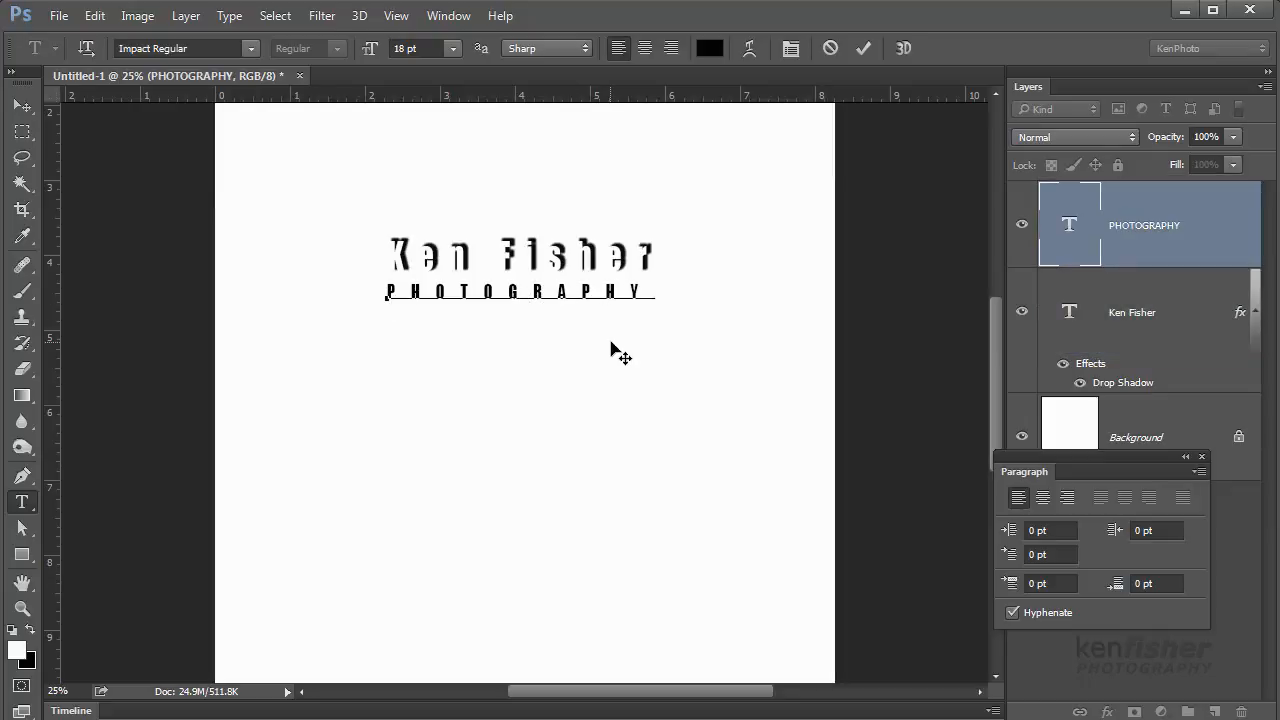
{"action": "left_click_drag", "start_coordinate": [611, 341], "coordinate": [619, 340]}
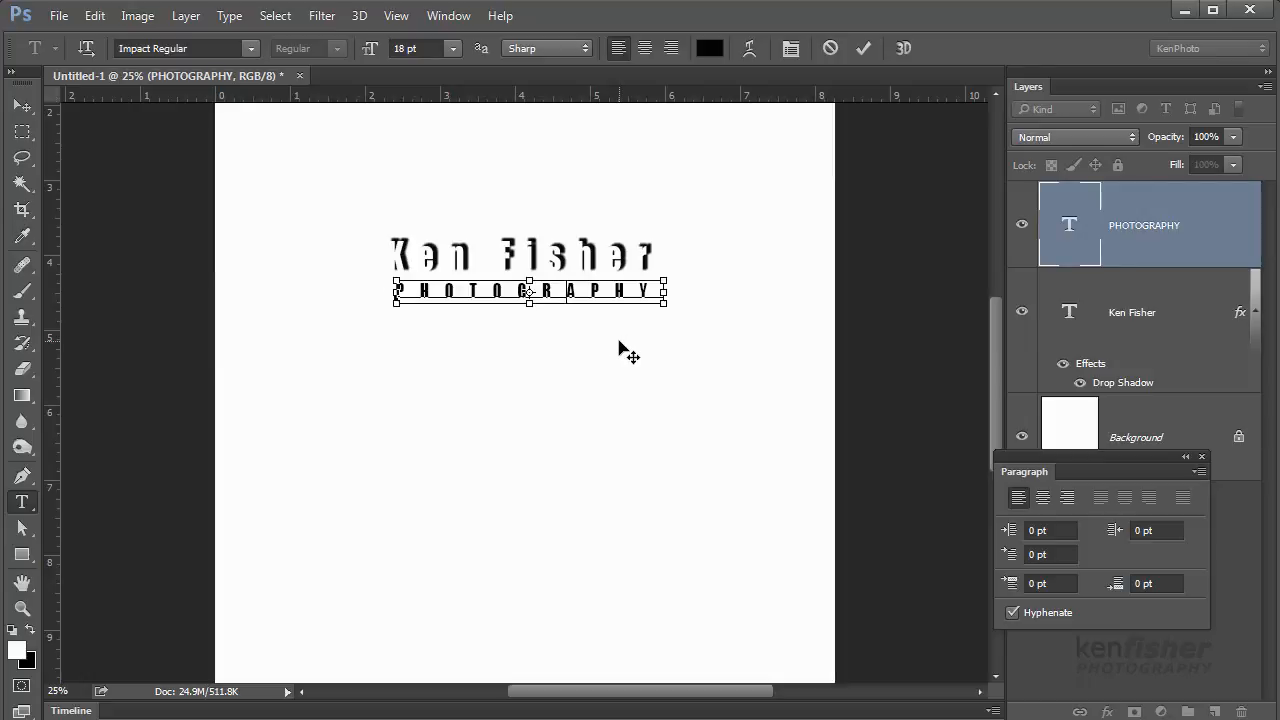
{"action": "key", "text": "ctrl+Return"}
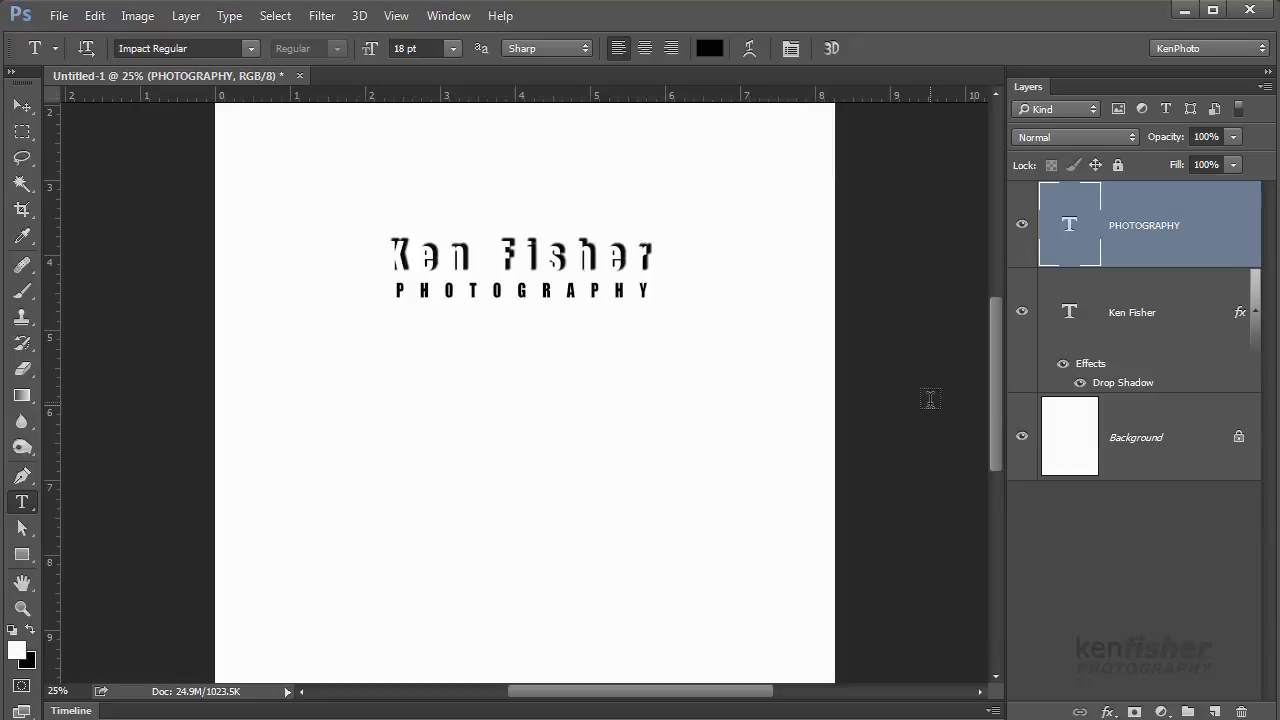
Hide the Background layer, marquee-select both logo lines, and make black the foreground colour
{"action": "left_click", "coordinate": [1021, 437]}
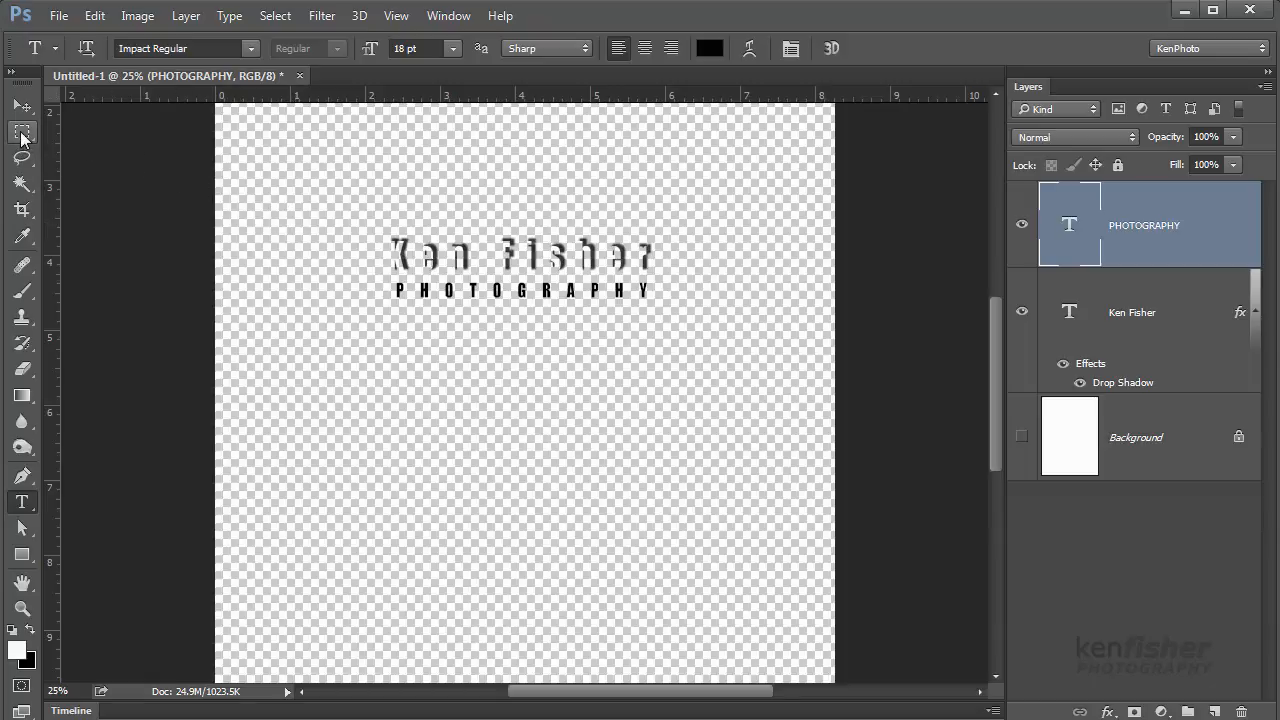
{"action": "left_click_drag", "start_coordinate": [22, 134], "coordinate": [98, 122]}
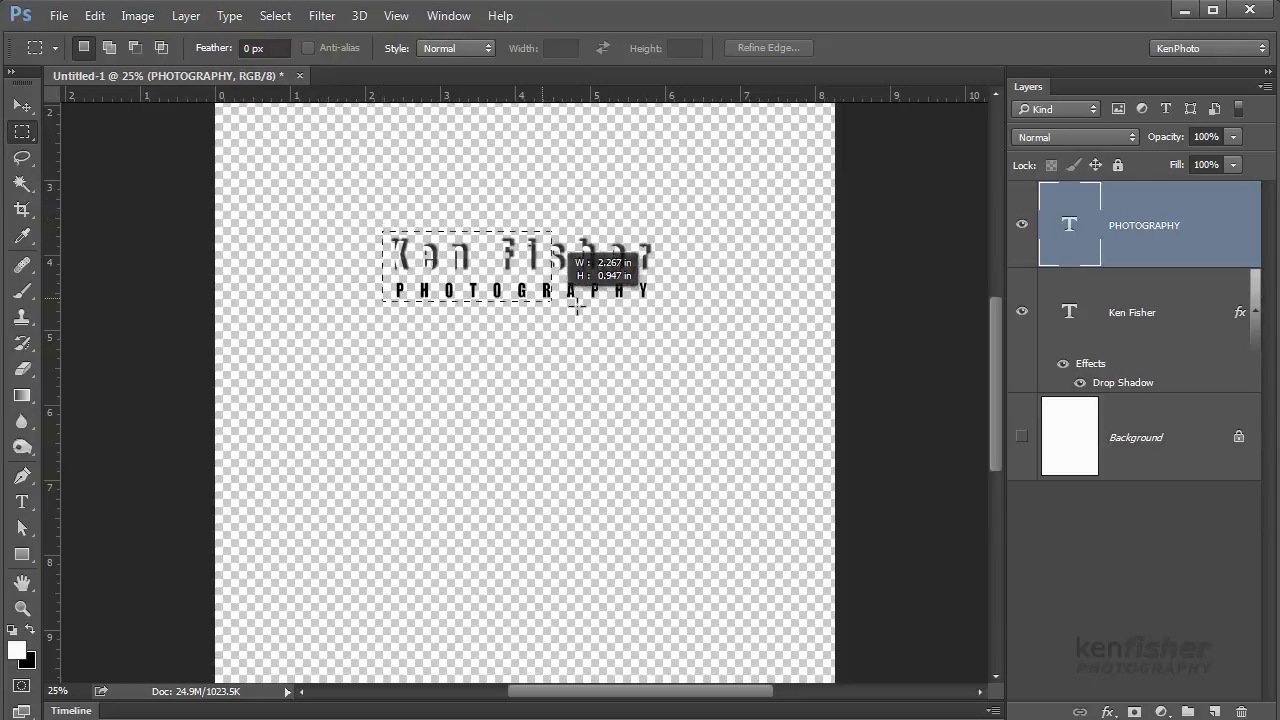
{"action": "left_click_drag", "start_coordinate": [576, 306], "coordinate": [664, 316]}
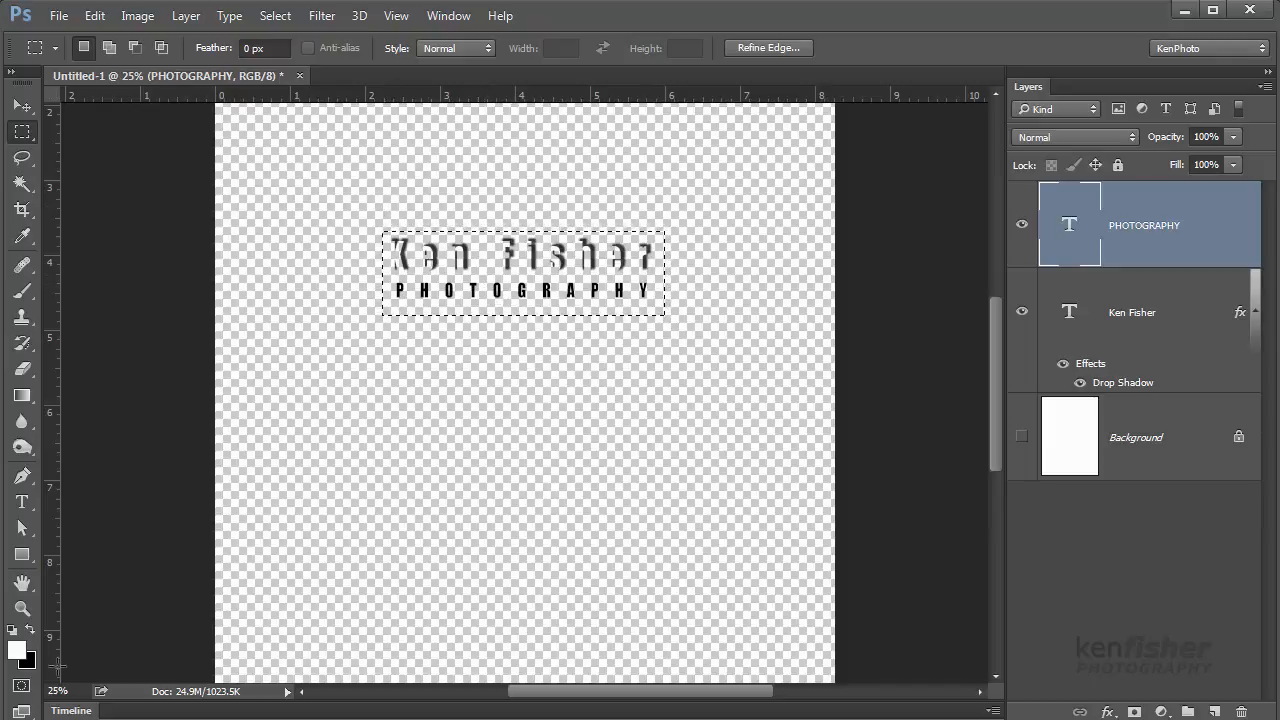
{"action": "left_click", "coordinate": [30, 629]}
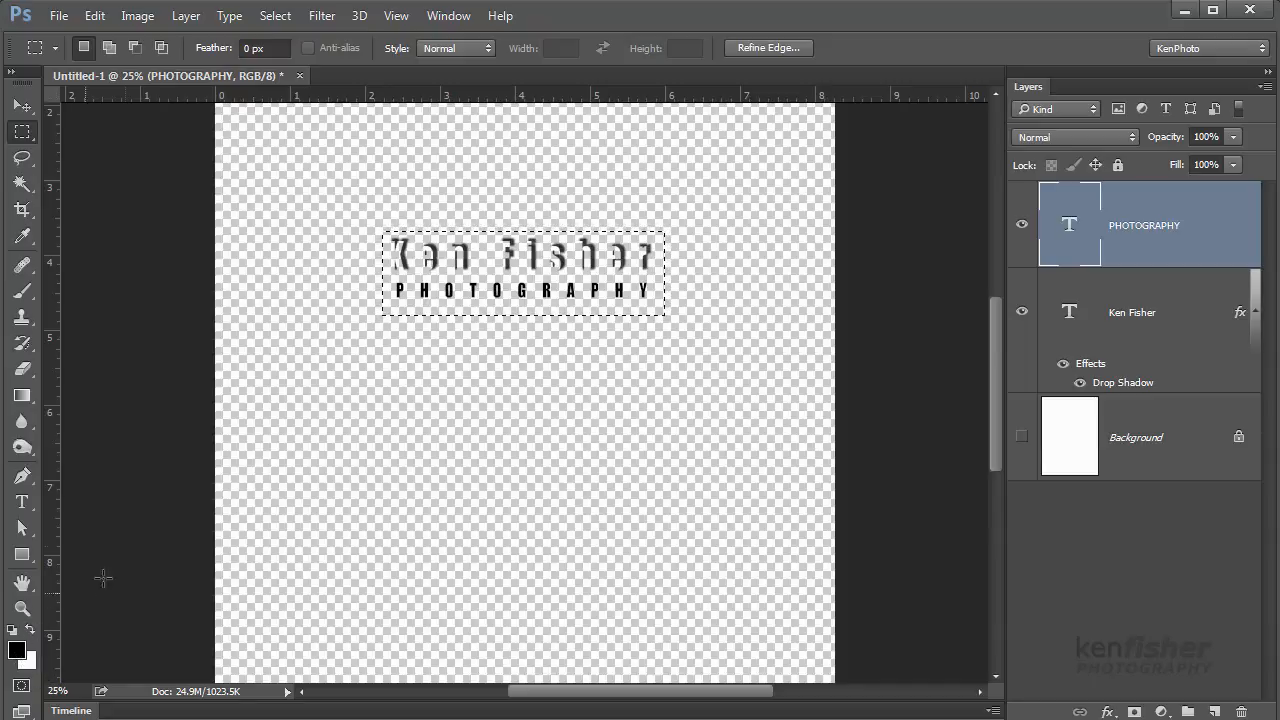
Define a brush preset named 'Ken Logo' from the selected logo via Edit > Define Brush Preset
{"action": "left_click", "coordinate": [94, 16]}
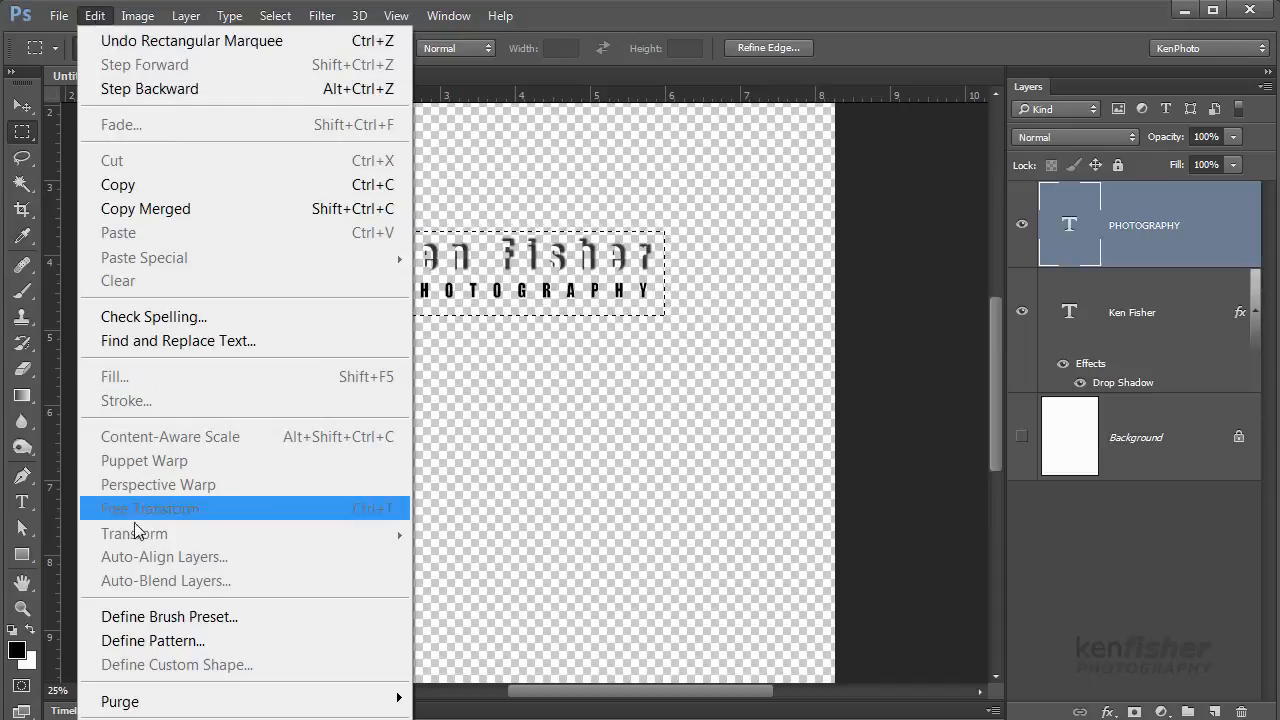
{"action": "left_click", "coordinate": [178, 618]}
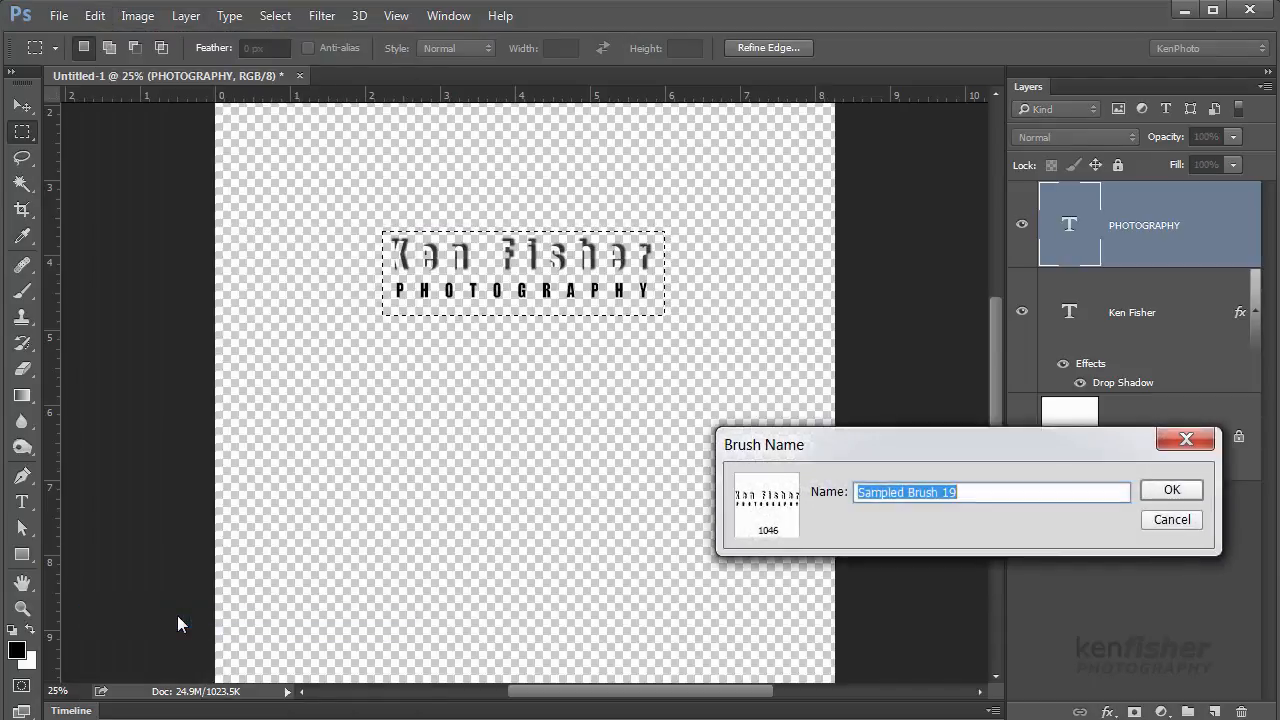
{"action": "left_click_drag", "start_coordinate": [868, 437], "coordinate": [549, 400]}
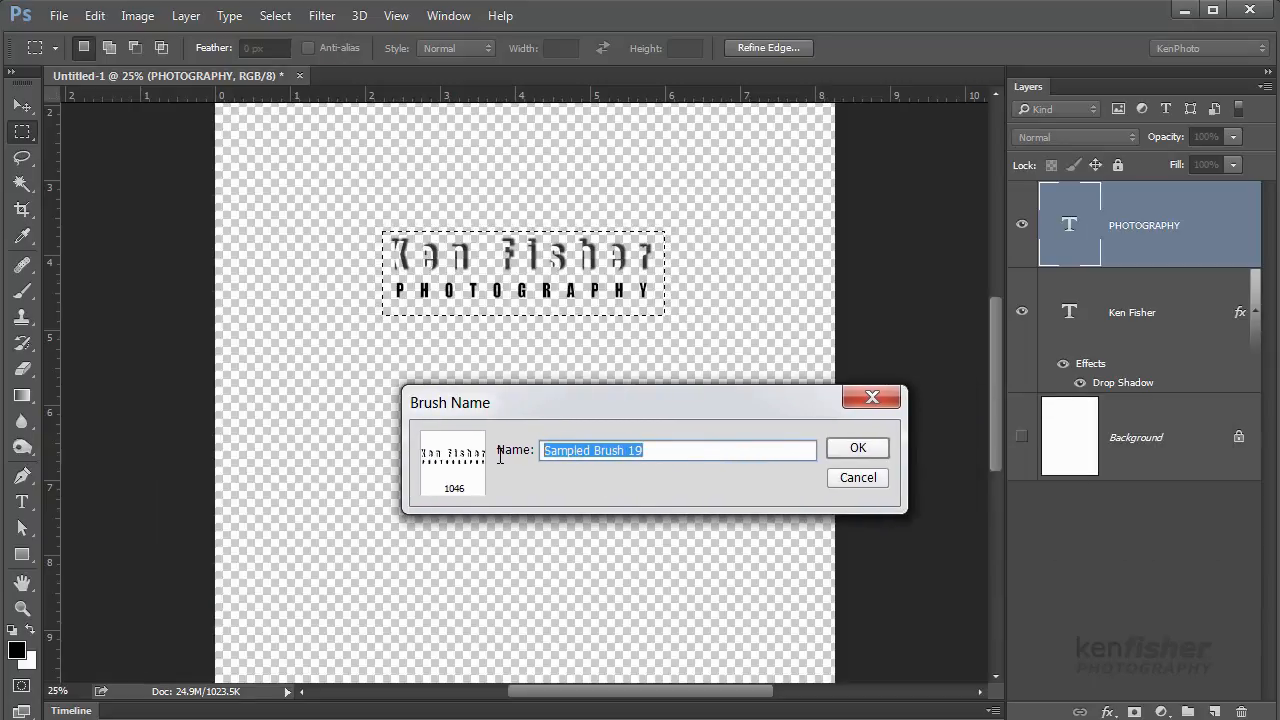
{"action": "type", "text": "Ken Logo"}
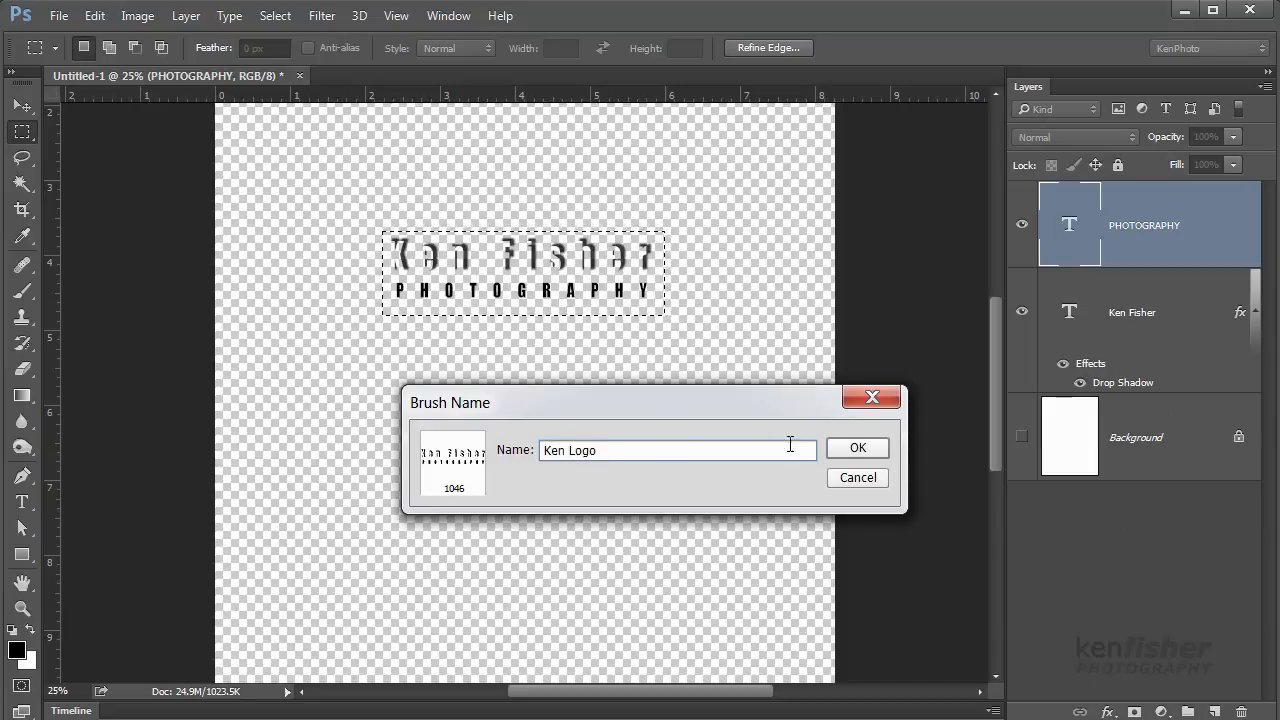
{"action": "left_click", "coordinate": [862, 450]}
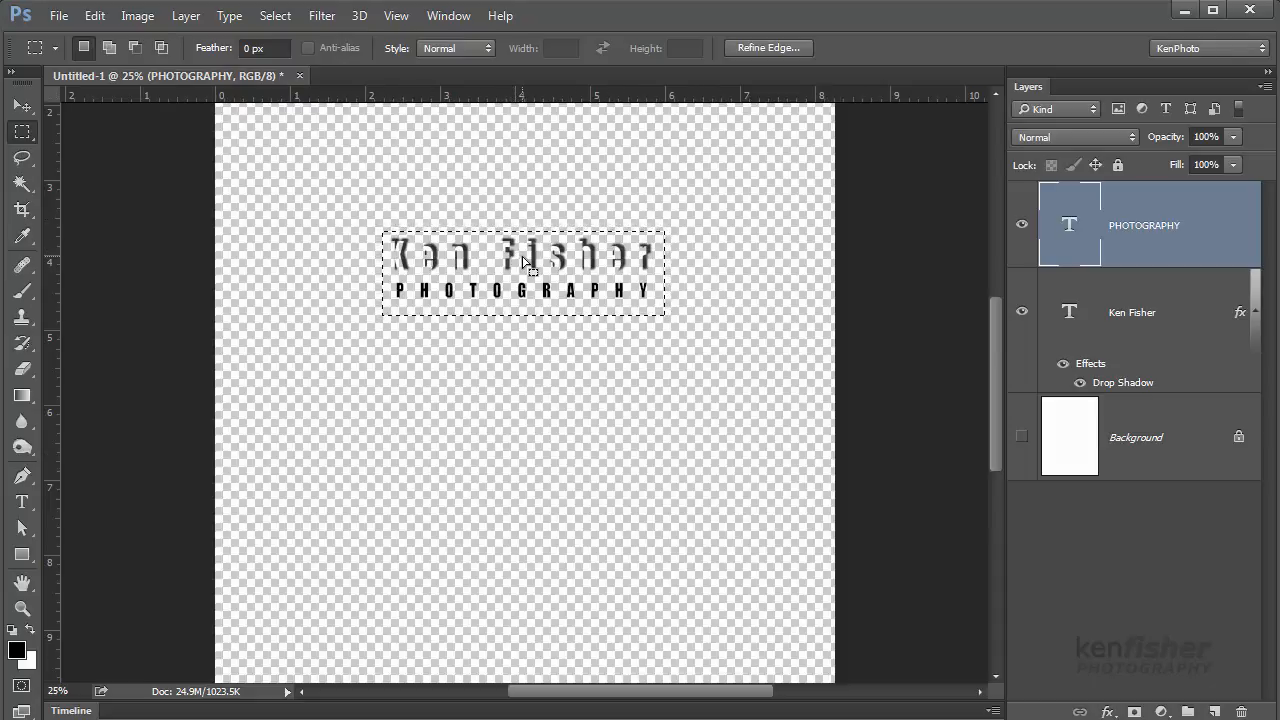
Deselect, load the 1046 px logo brush, show the Background again, and delete the PHOTOGRAPHY layer
{"action": "key", "text": "ctrl+d"}
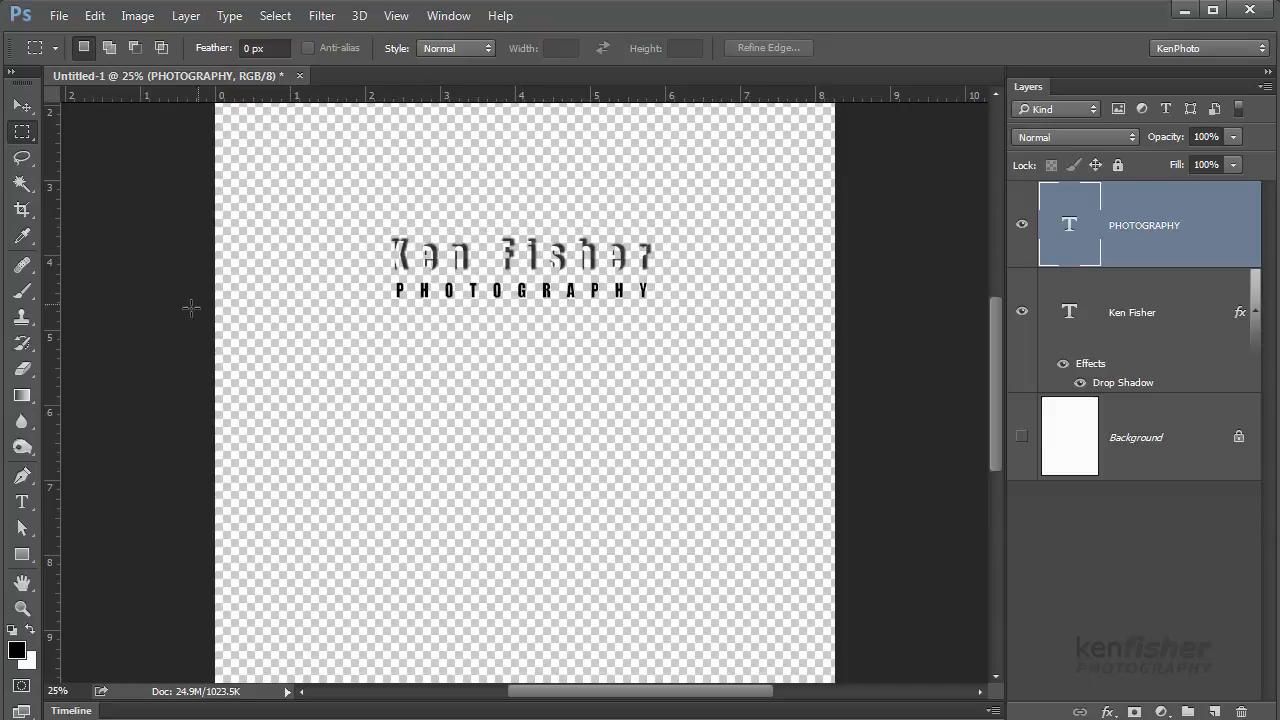
{"action": "left_click", "coordinate": [24, 292]}
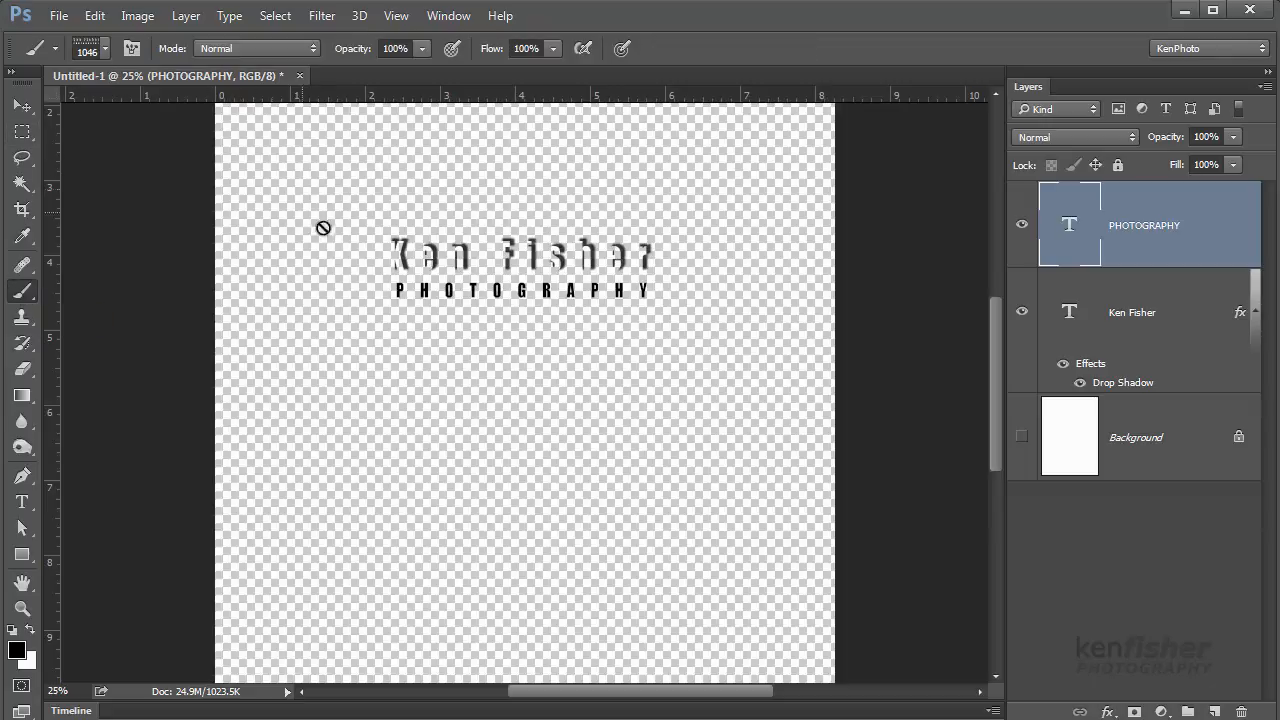
{"action": "left_click", "coordinate": [104, 48]}
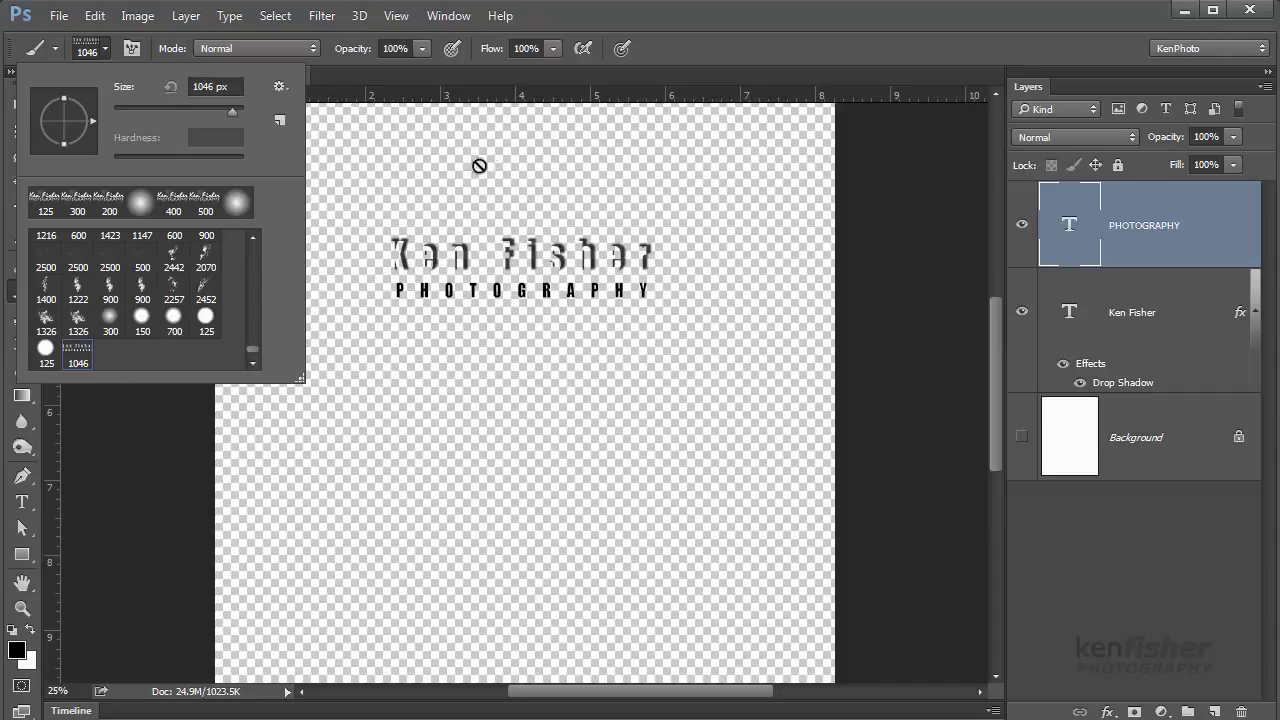
{"action": "left_click", "coordinate": [719, 15]}
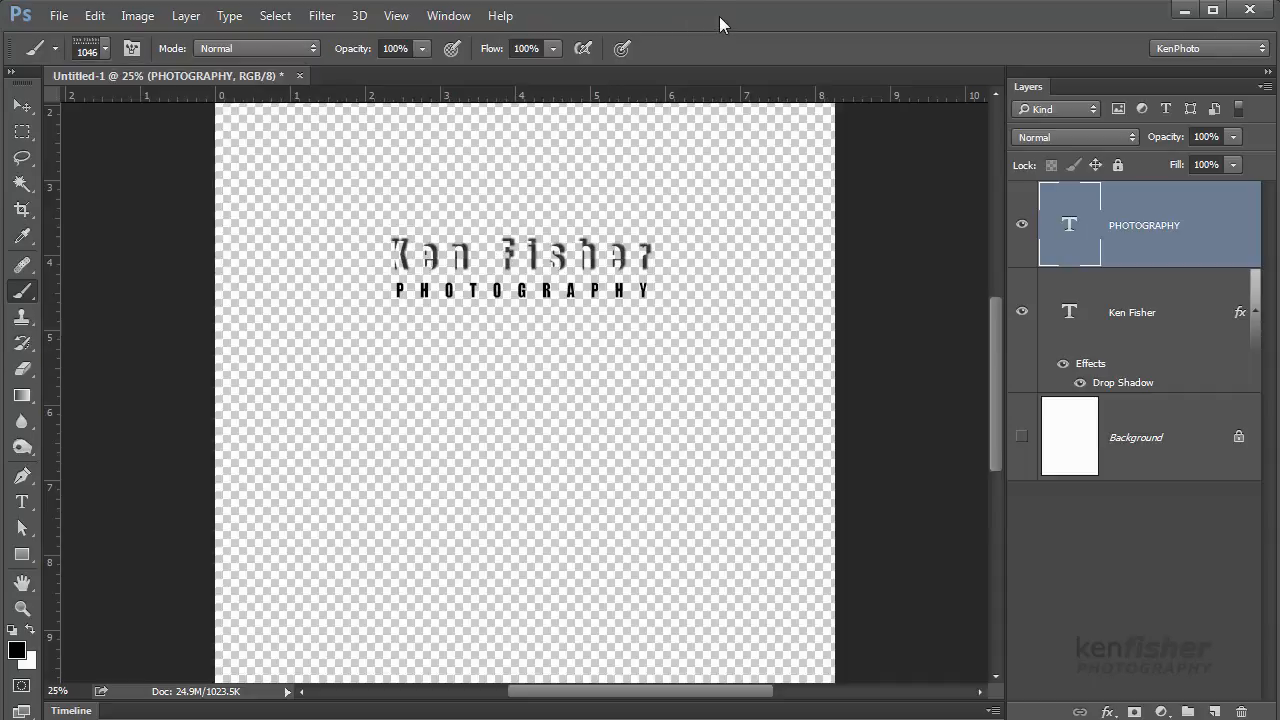
{"action": "left_click", "coordinate": [1022, 437]}
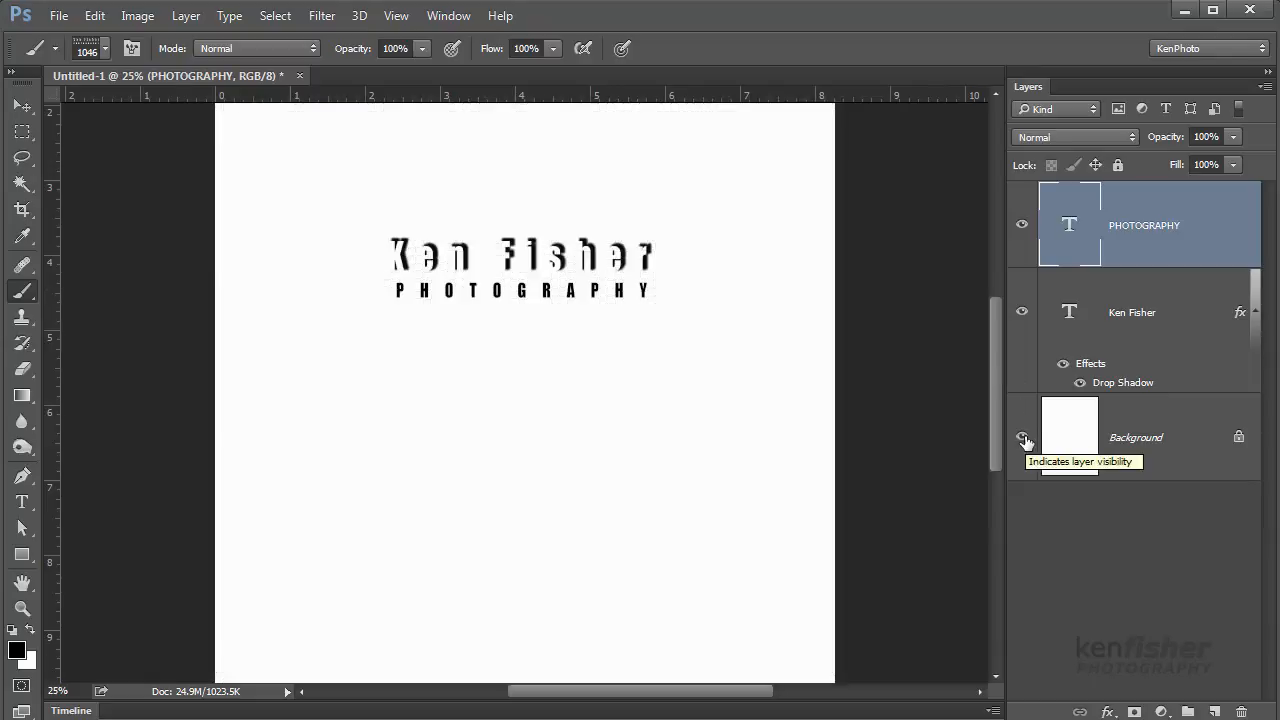
{"action": "left_click_drag", "start_coordinate": [1194, 237], "coordinate": [1240, 704]}
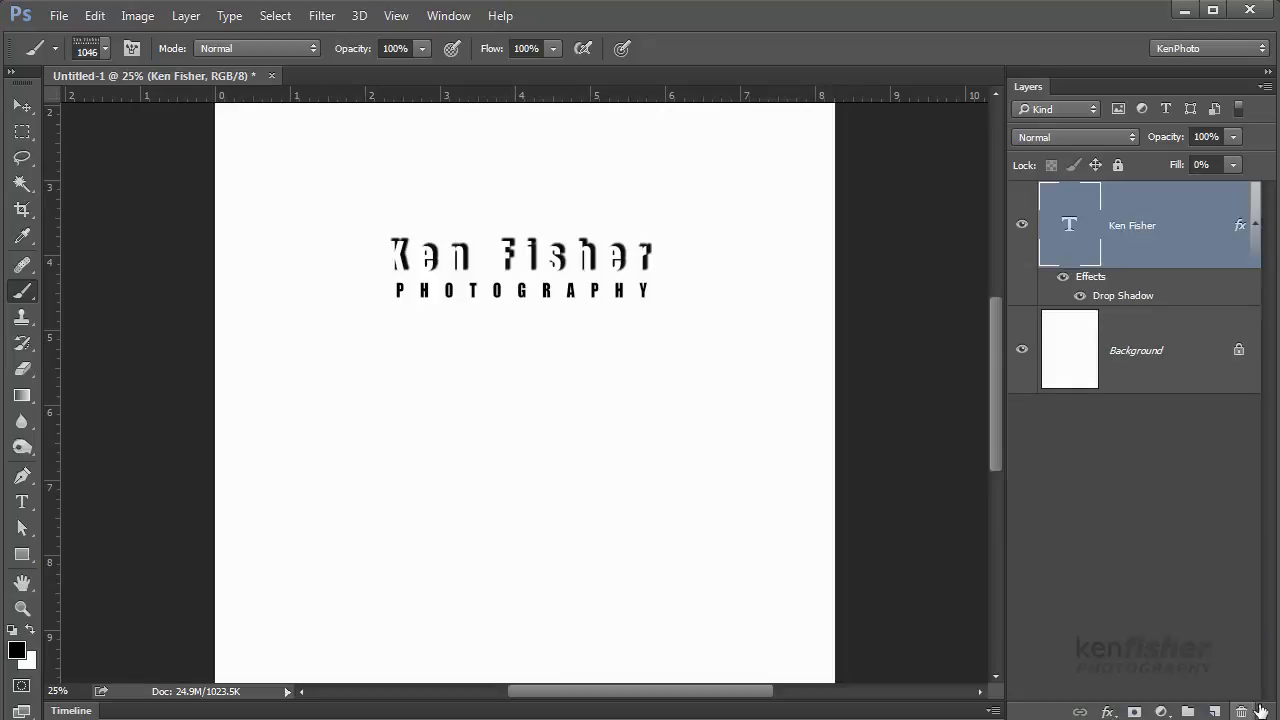
{"action": "mouse_move", "coordinate": [1162, 241]}
{"action": "left_mouse_down"}
{"action": "mouse_move", "coordinate": [1202, 562]}
{"action": "mouse_move", "coordinate": [1240, 704]}
{"action": "left_mouse_up"}
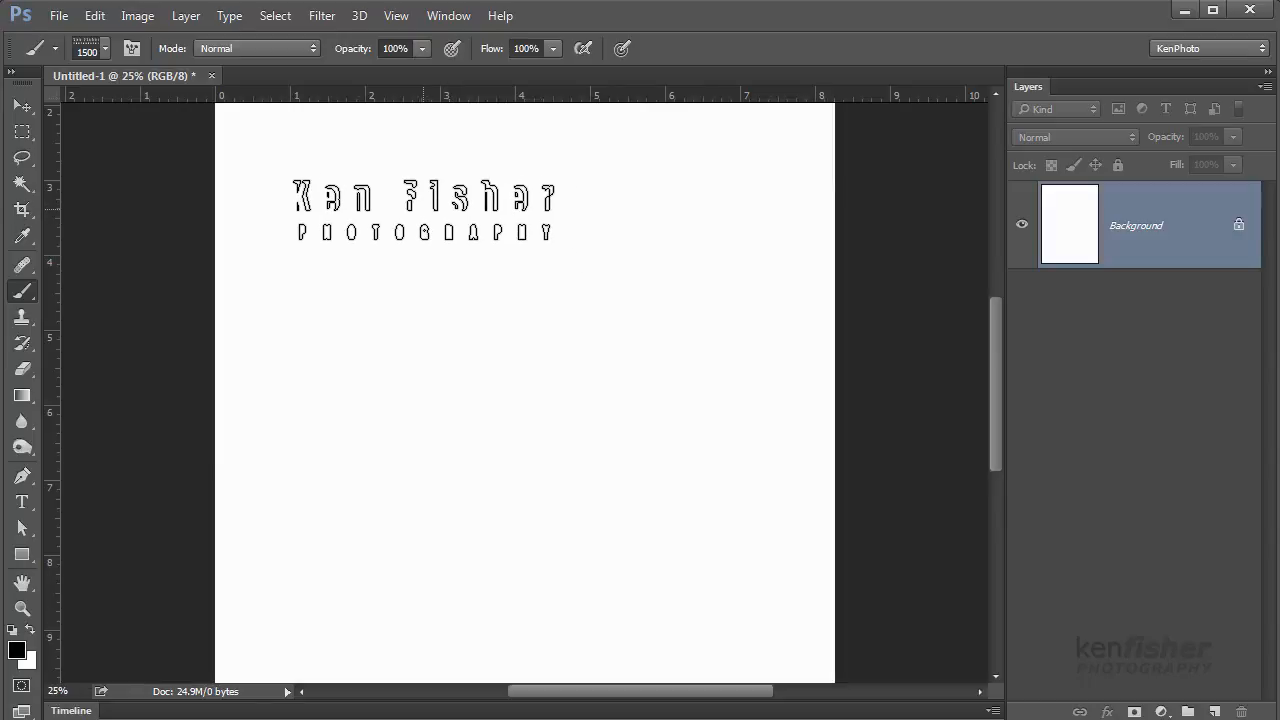
{"action": "key", "text": "bracketleft"}
{"action": "key", "text": "bracketleft"}
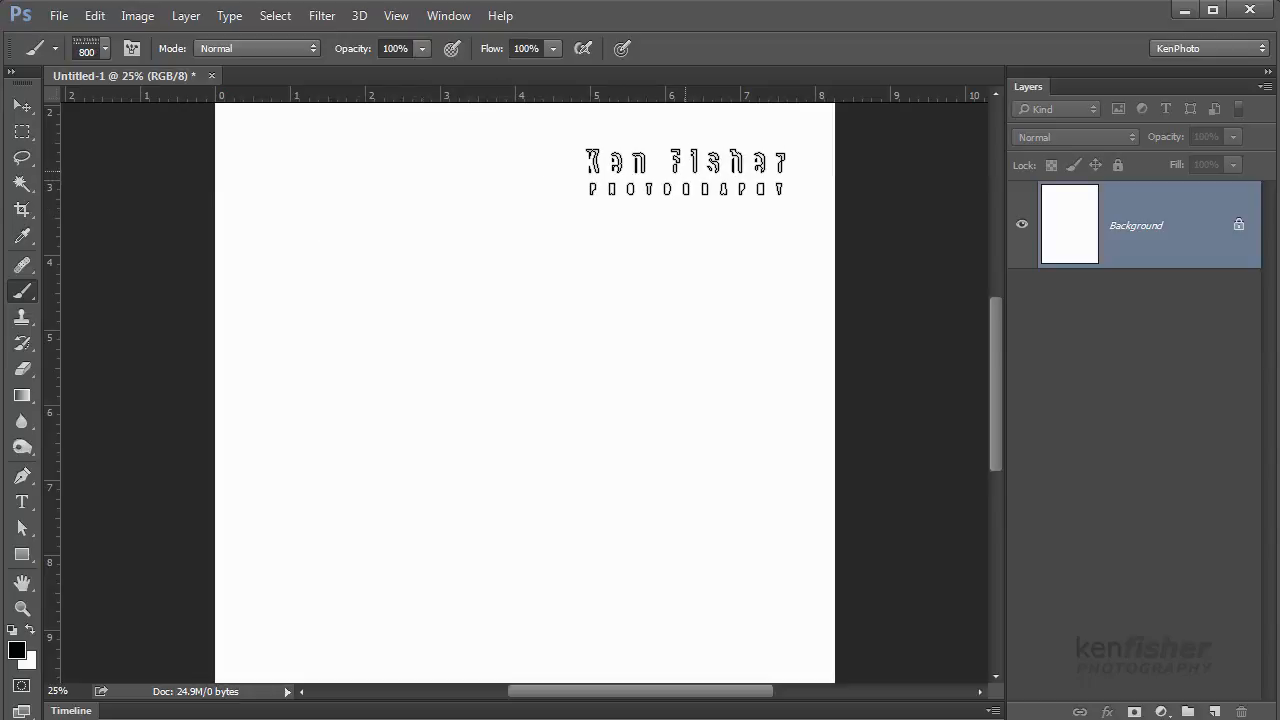
{"action": "left_click", "coordinate": [686, 172]}
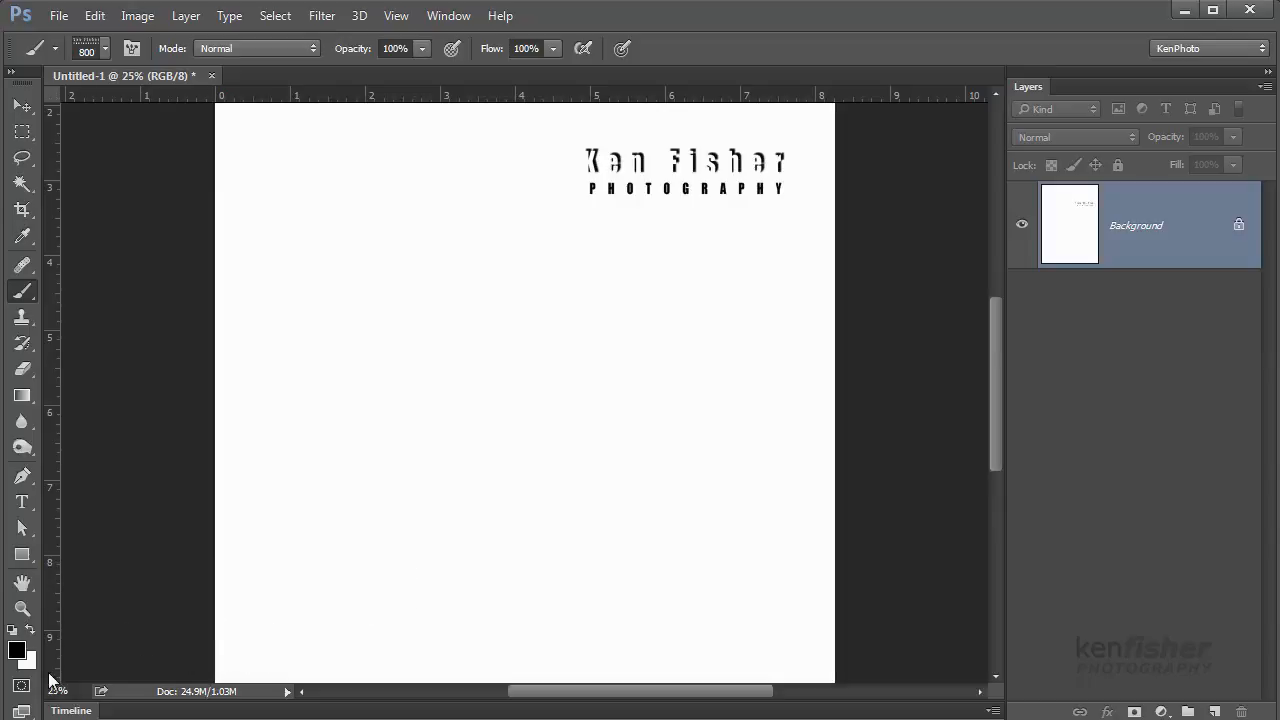
Set the foreground to blue (H 237, S 84, B 89) and stamp the logo below the black one
{"action": "left_click", "coordinate": [18, 652]}
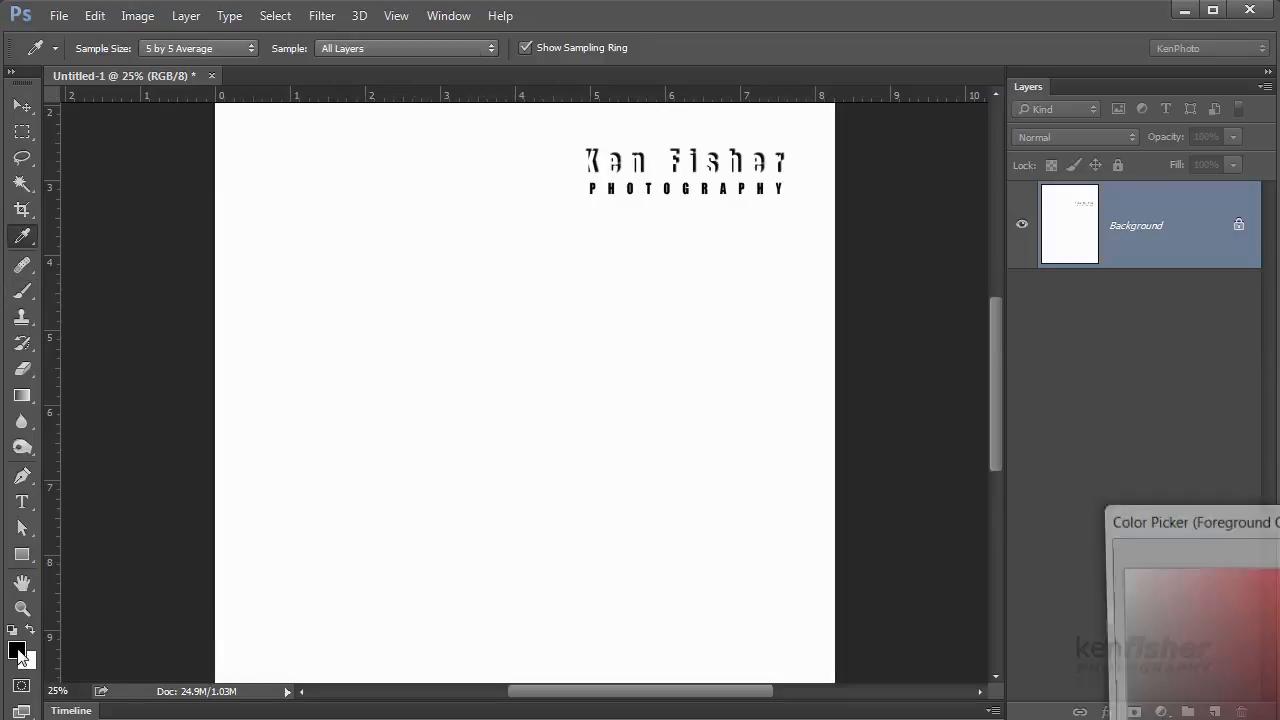
{"action": "left_click_drag", "start_coordinate": [1250, 520], "coordinate": [945, 396]}
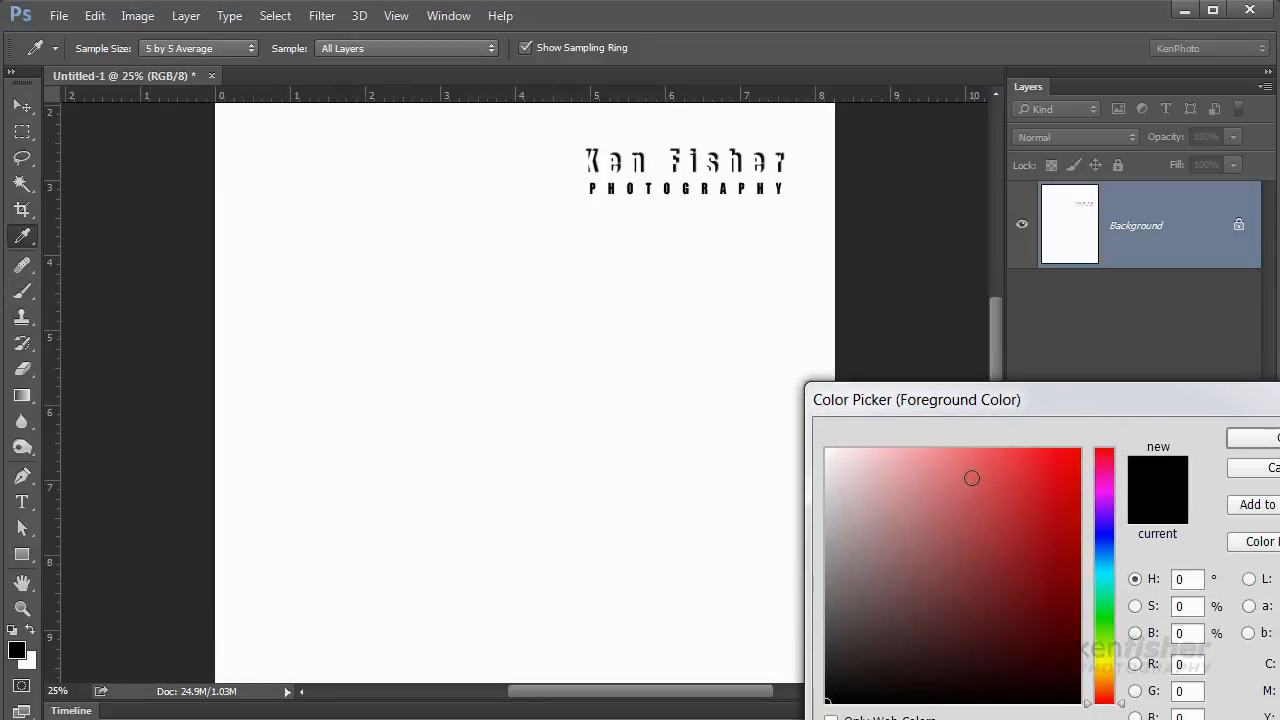
{"action": "left_click", "coordinate": [1117, 535]}
{"action": "left_click", "coordinate": [1038, 477]}
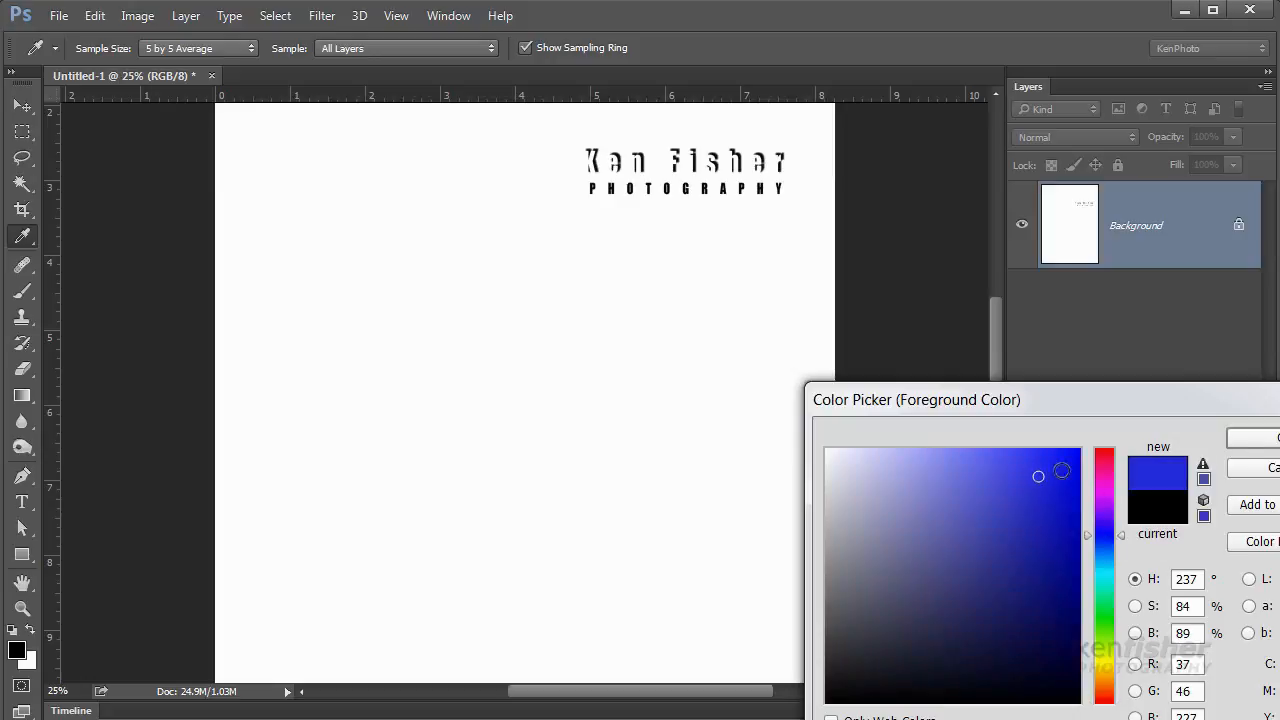
{"action": "left_click", "coordinate": [1255, 438]}
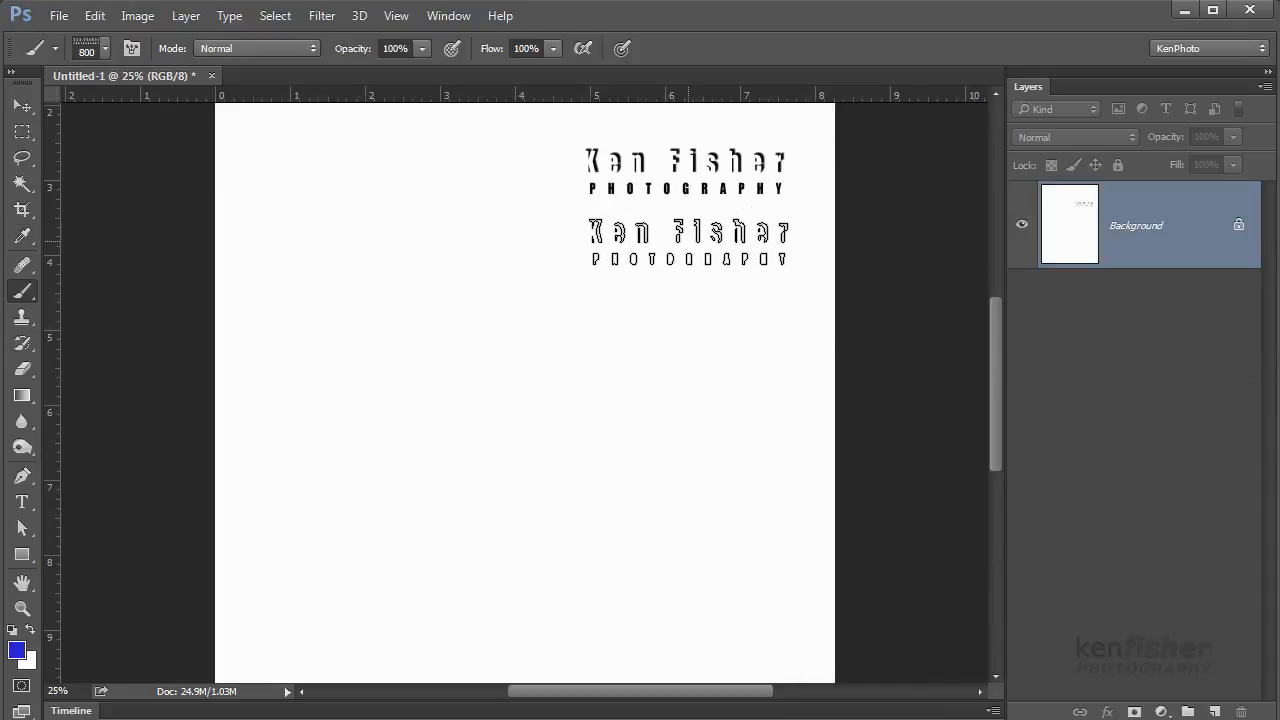
{"action": "left_click", "coordinate": [689, 240]}
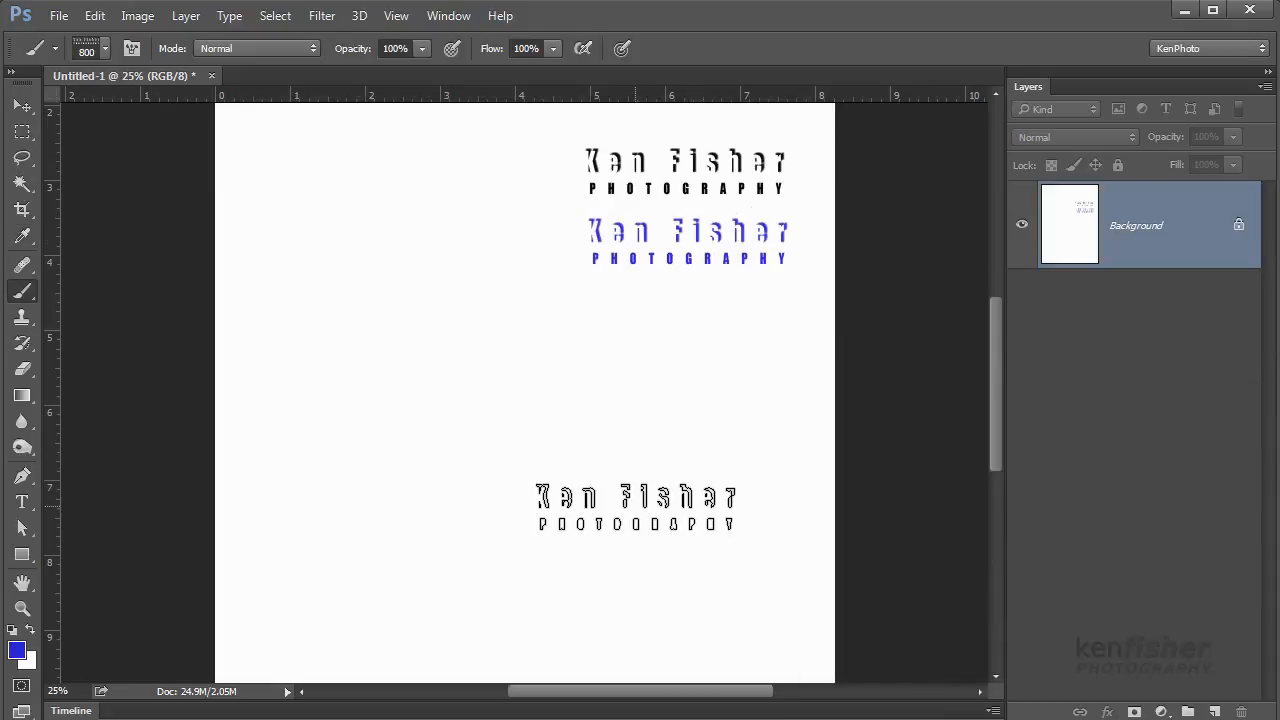